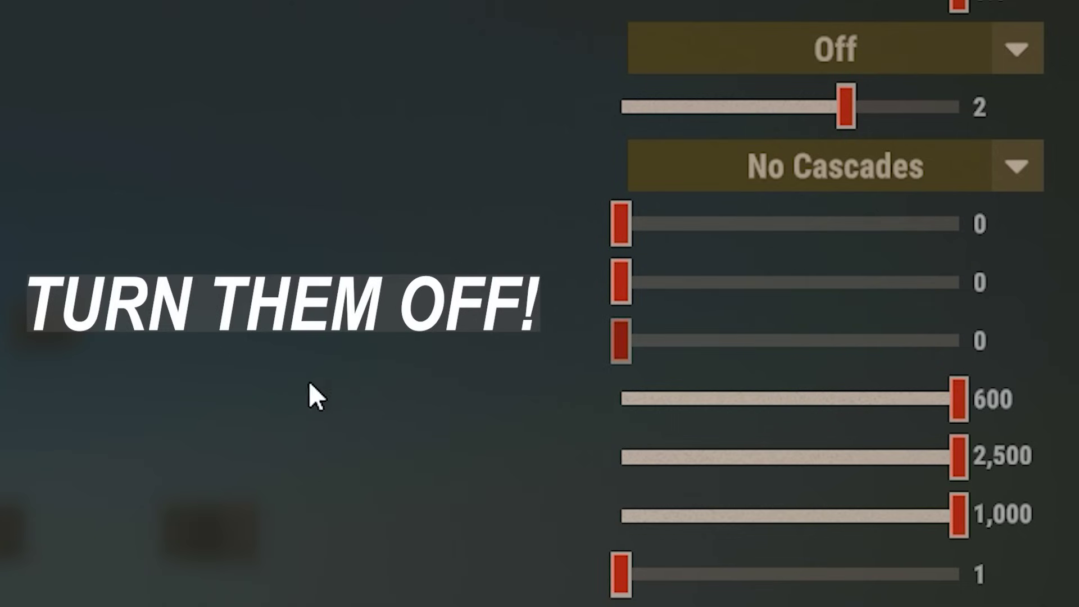
- Open the Temp folder by running %temp% from the Run box
{"action": "key", "text": "super+r"}
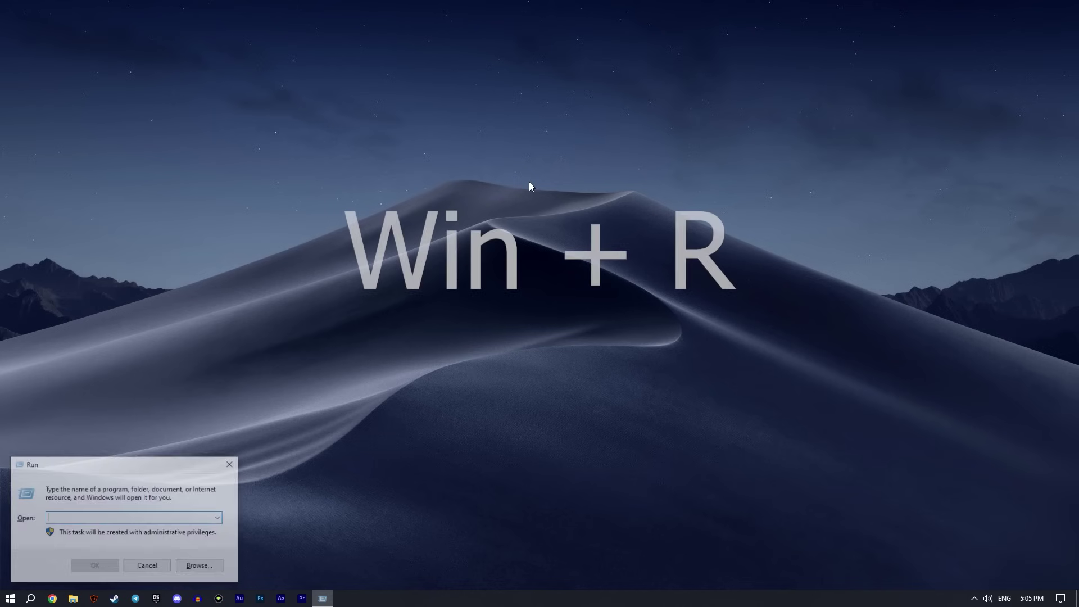
{"action": "type", "text": "%temp%"}
{"action": "key", "text": "Return"}
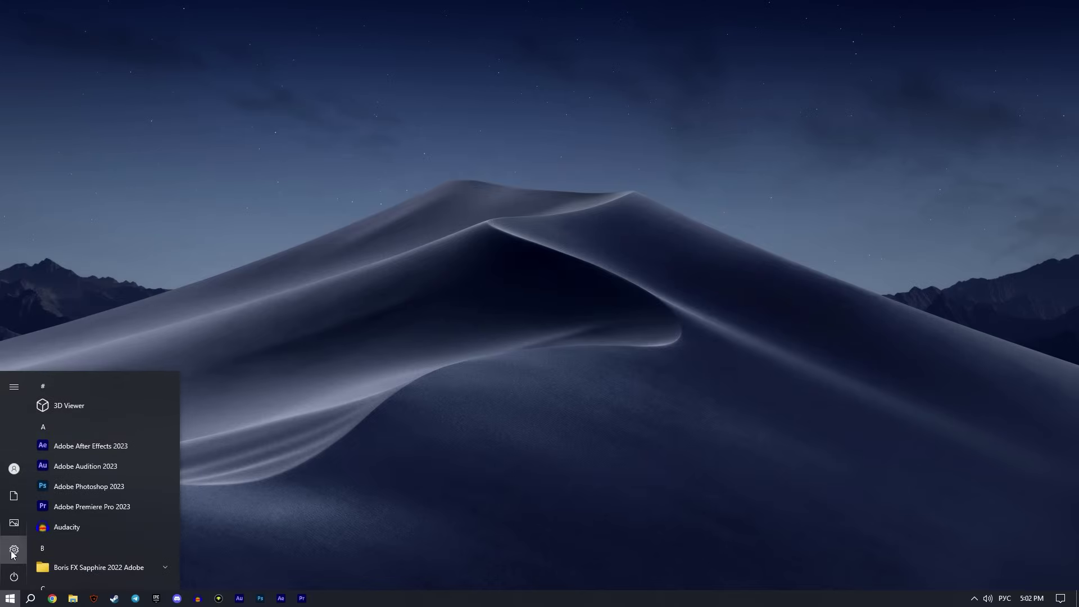
- Resume Windows updates, then pause them for 7 days (until 1/24/2025)
{"action": "left_click", "coordinate": [14, 550]}
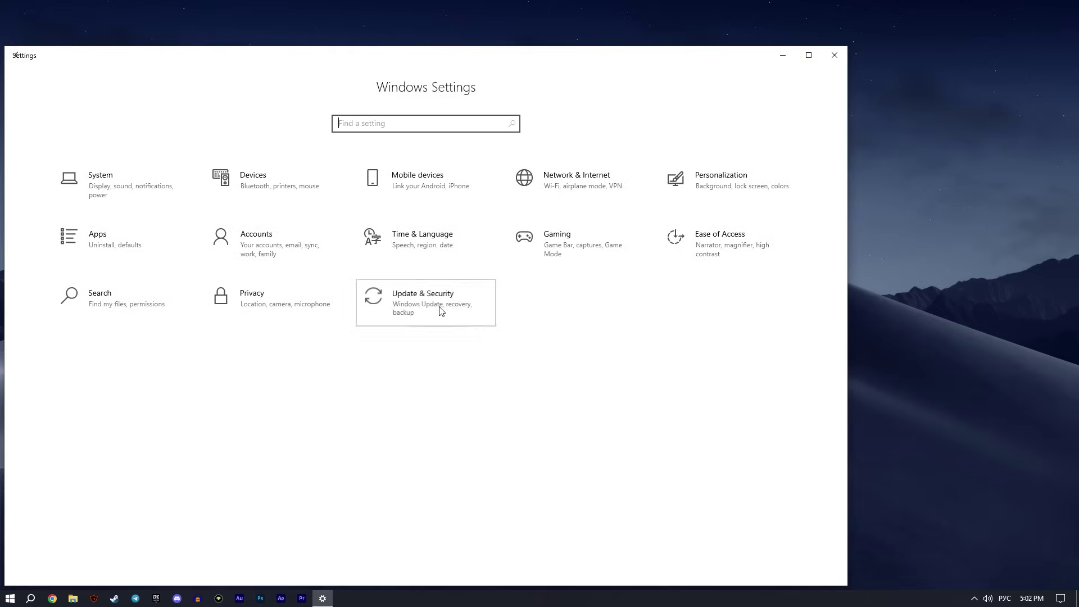
{"action": "left_click", "coordinate": [441, 311]}
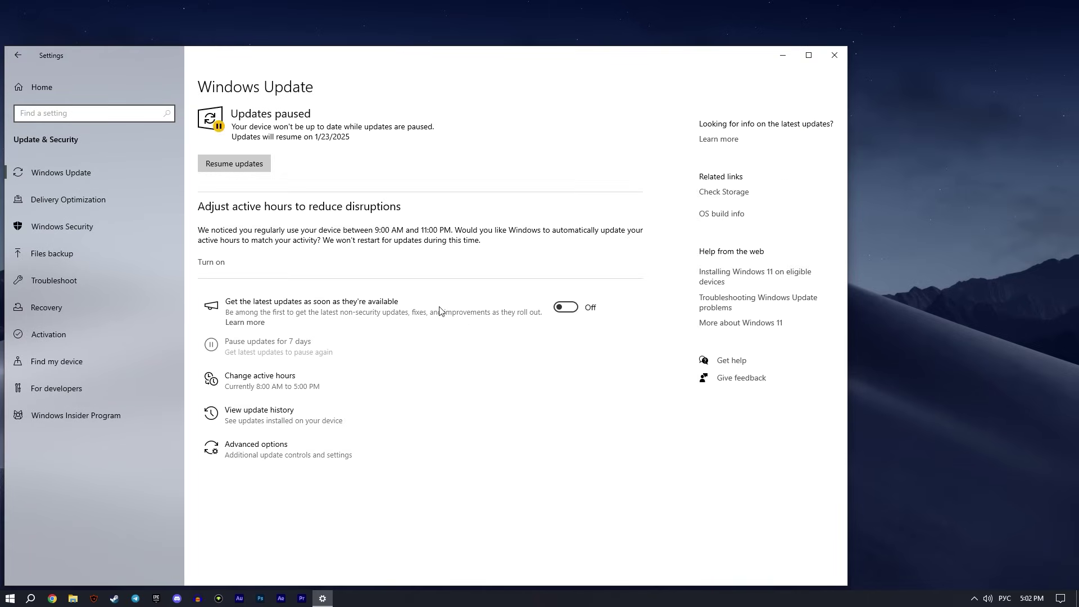
{"action": "left_click", "coordinate": [252, 168]}
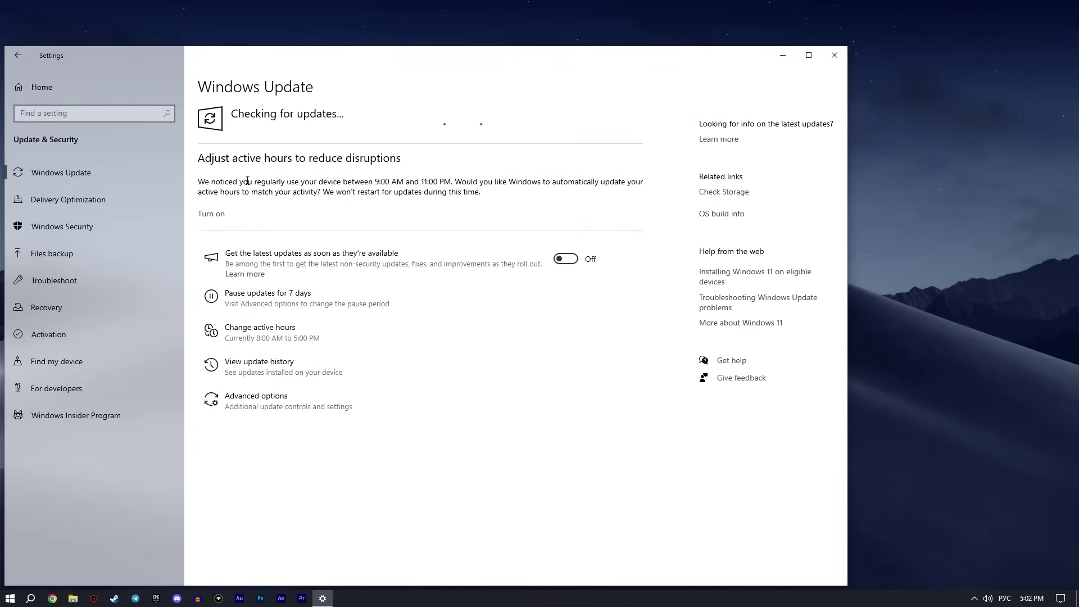
{"action": "left_click", "coordinate": [291, 350]}
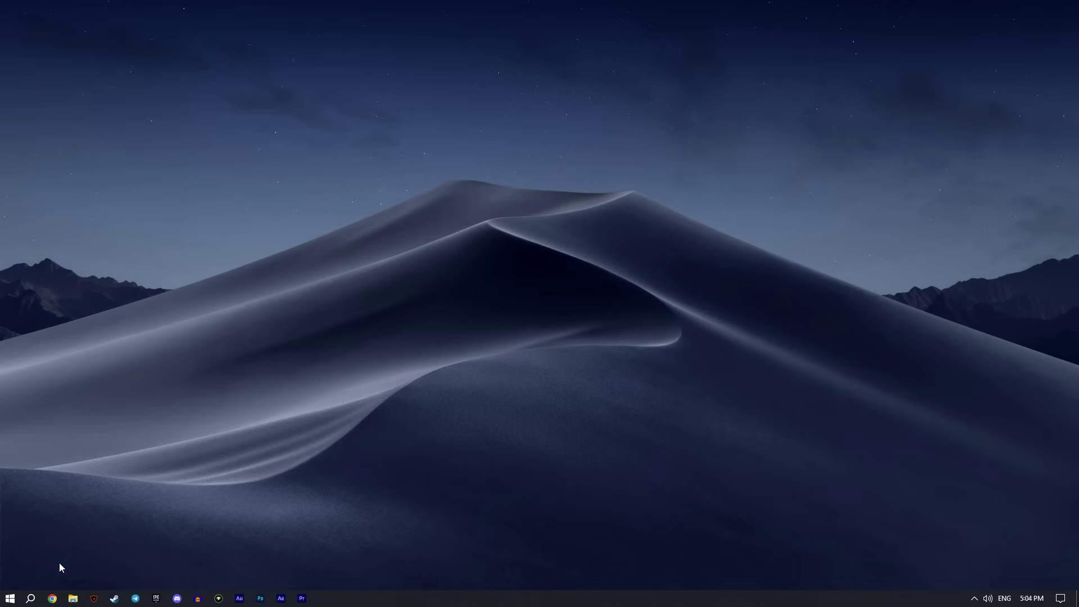
- Launch the NVIDIA app and confirm Game Ready Driver 566.36 is up to date
{"action": "left_click", "coordinate": [31, 597]}
{"action": "type", "text": "nvi"}
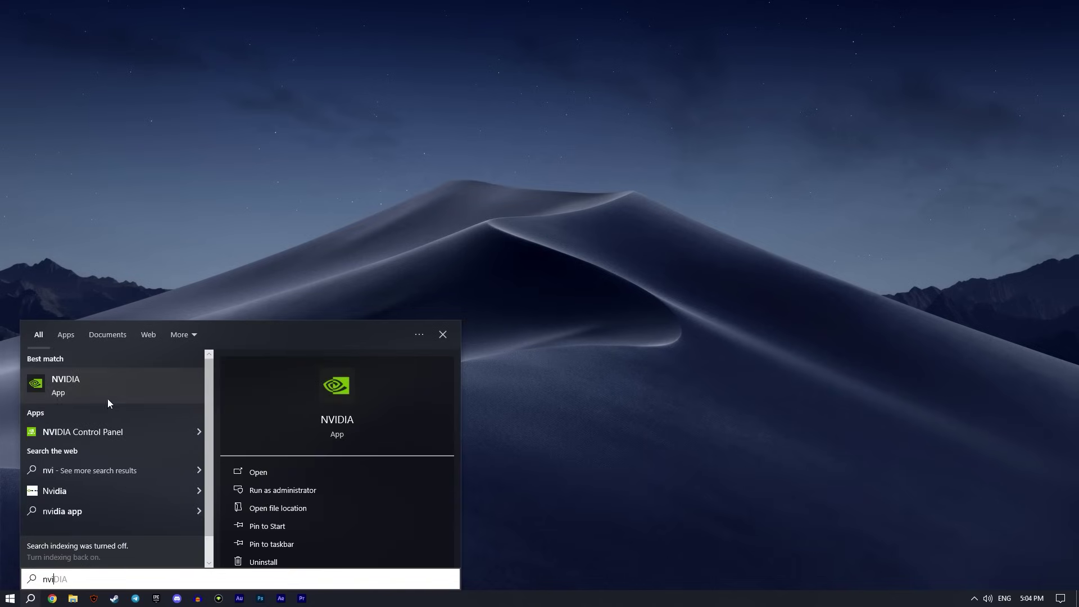
{"action": "left_click", "coordinate": [82, 387]}
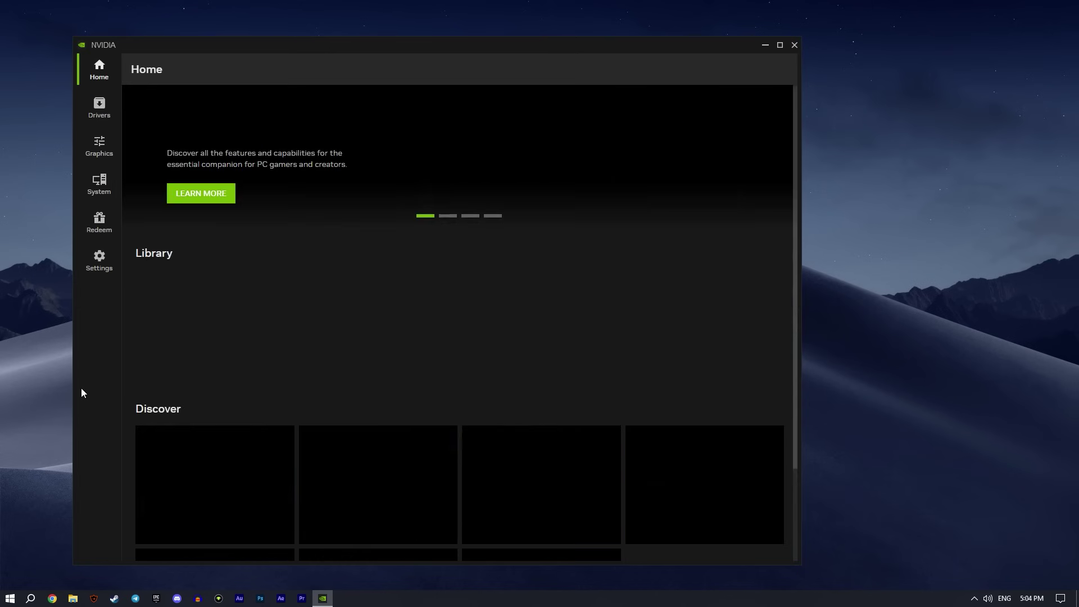
{"action": "left_click", "coordinate": [100, 105]}
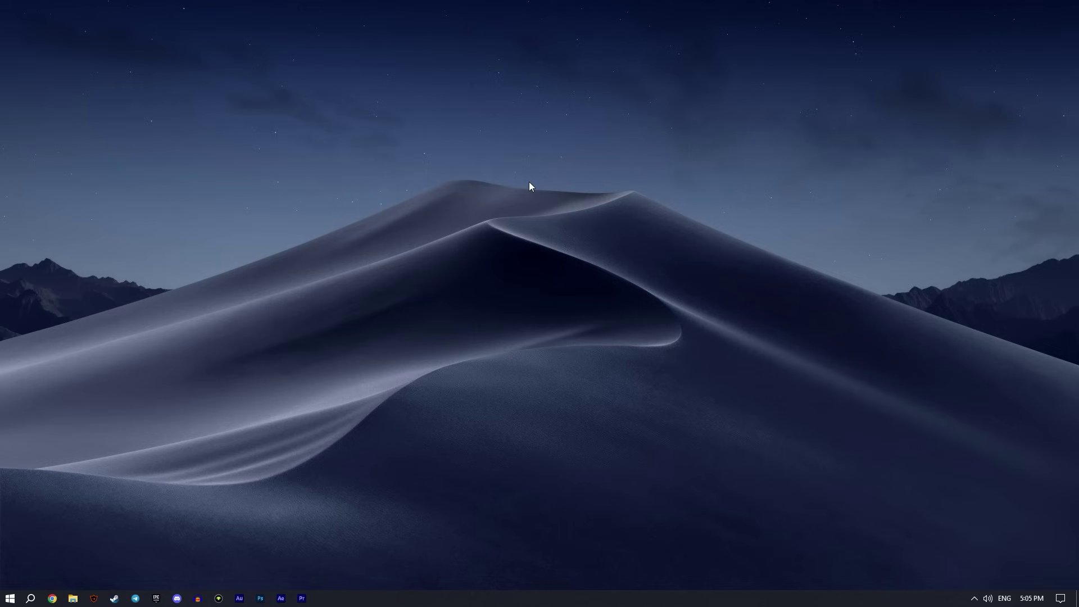
- Open the Temp folder via %temp% and look through its contents
{"action": "key", "text": "super+r"}
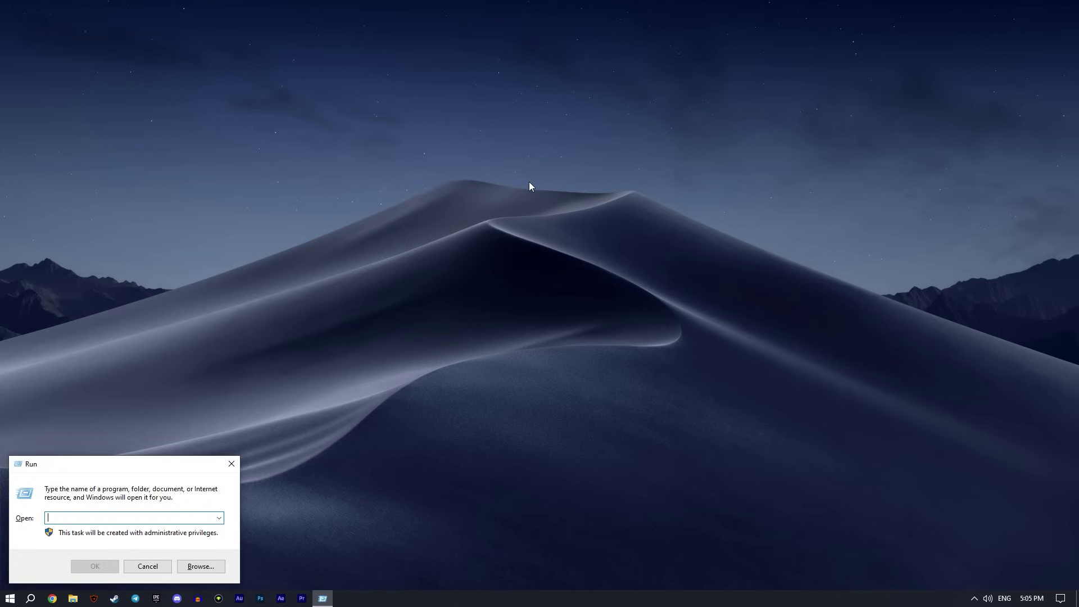
{"action": "type", "text": "%temp%"}
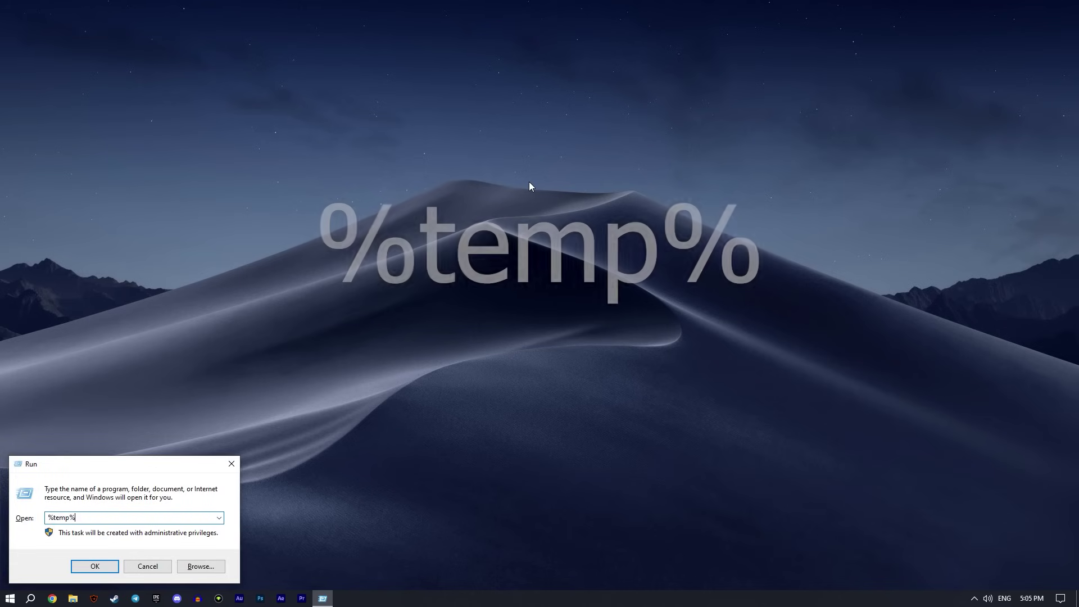
{"action": "key", "text": "Return"}
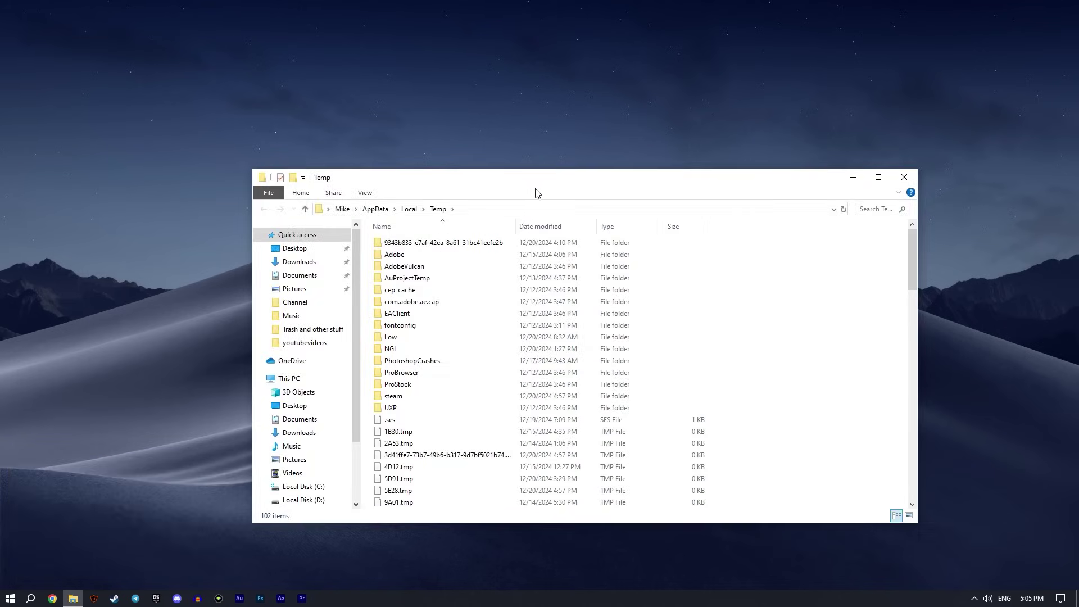
{"action": "scroll", "coordinate": [559, 403], "scroll_direction": "down", "scroll_amount": 5}
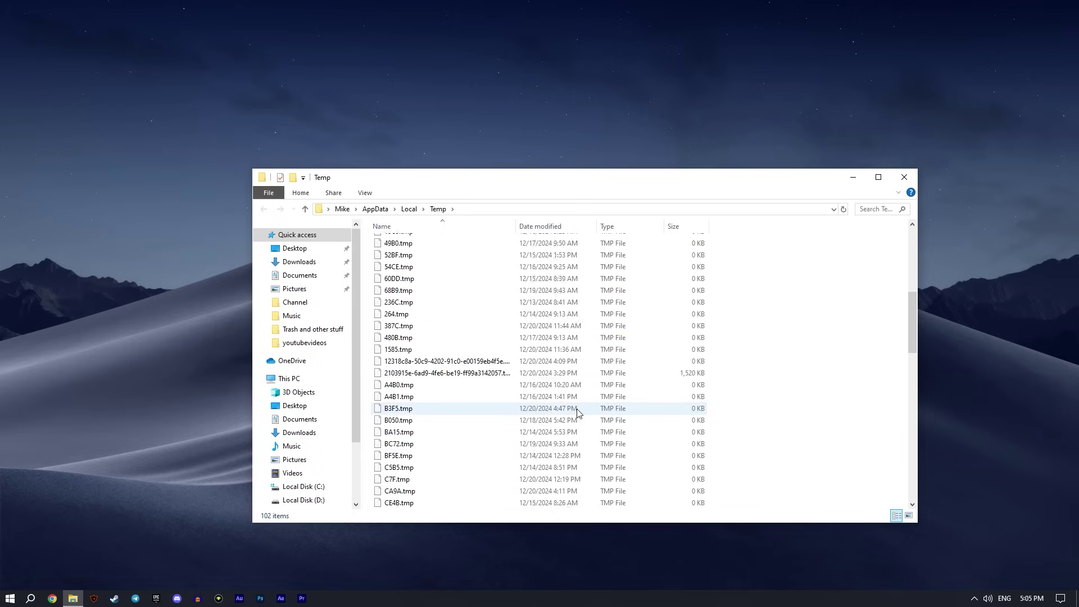
{"action": "scroll", "coordinate": [578, 413], "scroll_direction": "up", "scroll_amount": 5}
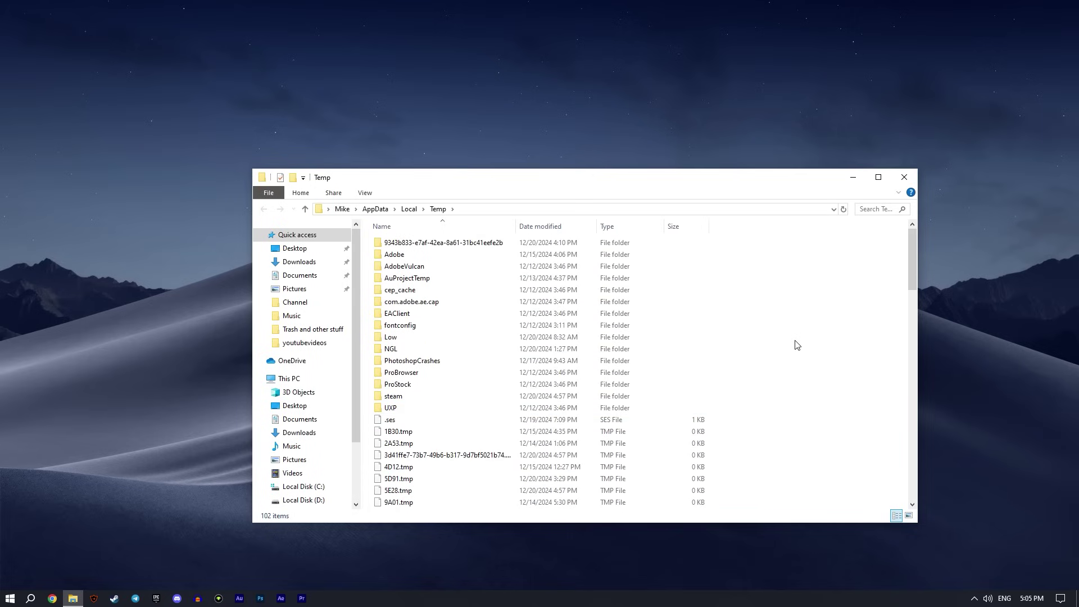
- Delete all Temp files, skipping in-use ones, and permanently remove the 126 Recycle Bin items
{"action": "key", "text": "ctrl+a"}
{"action": "key", "text": "Delete"}
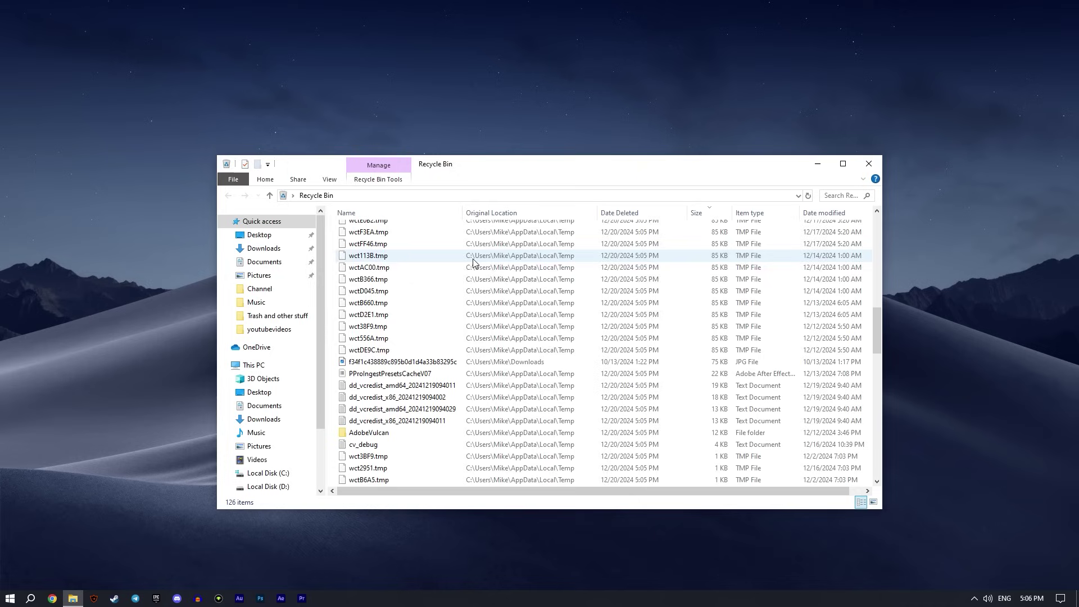
{"action": "key", "text": "ctrl+a"}
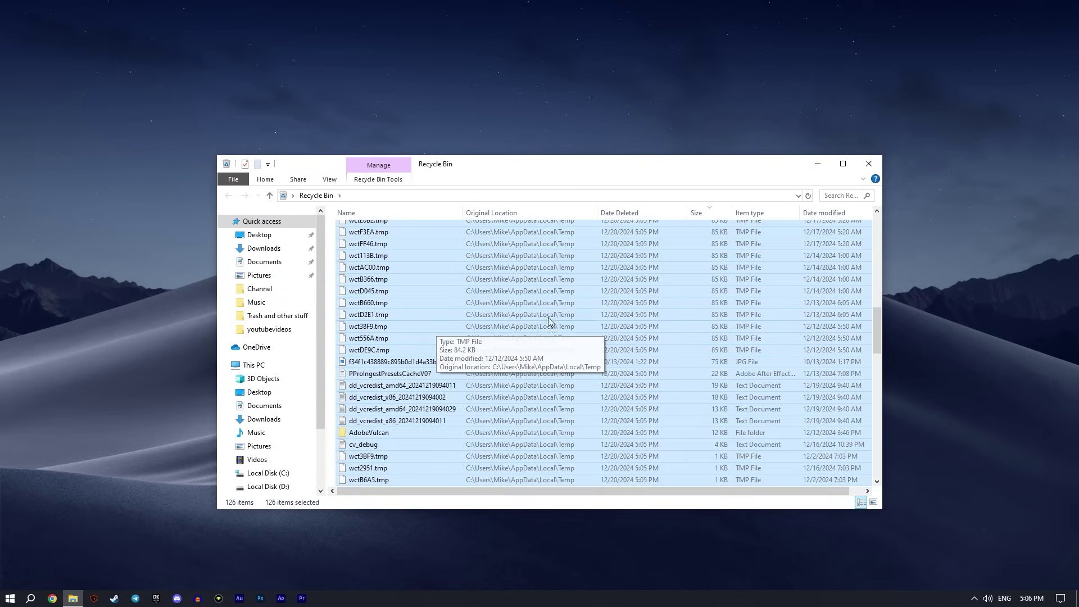
{"action": "key", "text": "Delete"}
{"action": "key", "text": "Return"}
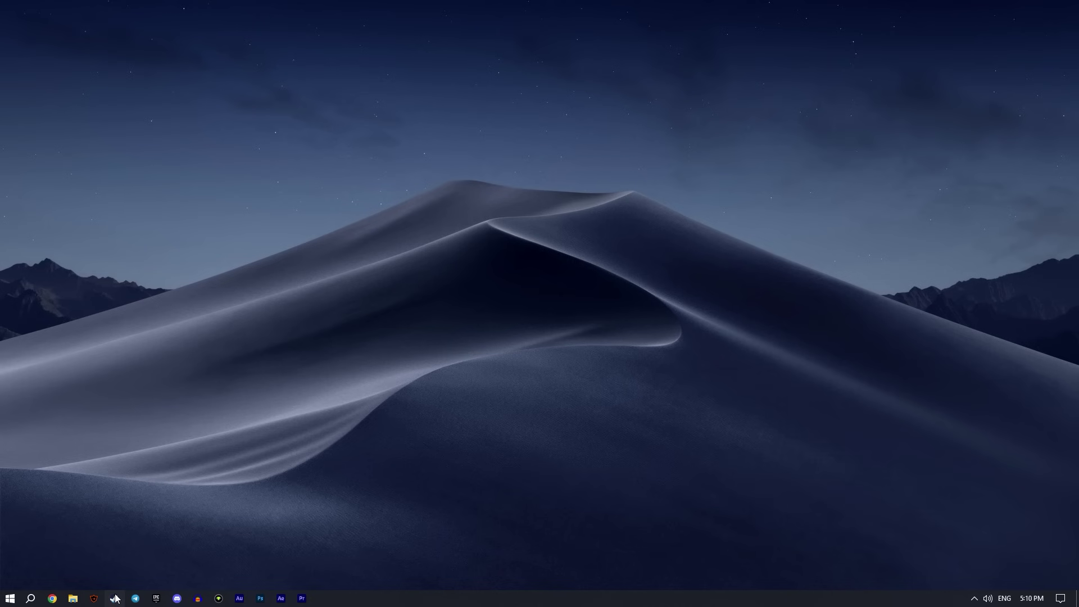
- Start verifying Rust's game file integrity from its Installed Files properties in Steam
{"action": "left_click", "coordinate": [115, 598]}
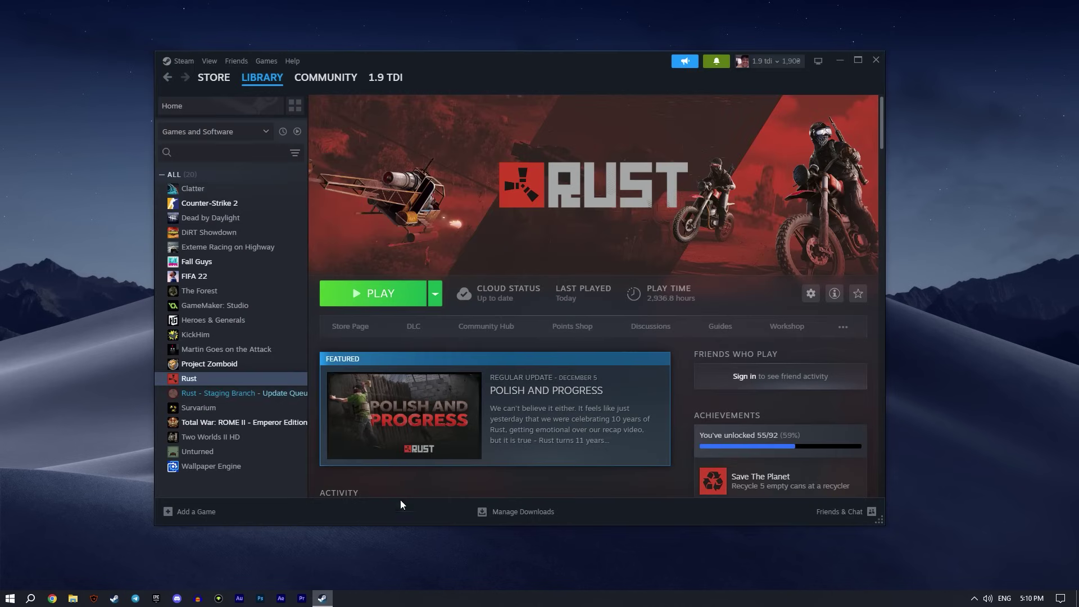
{"action": "right_click", "coordinate": [291, 380]}
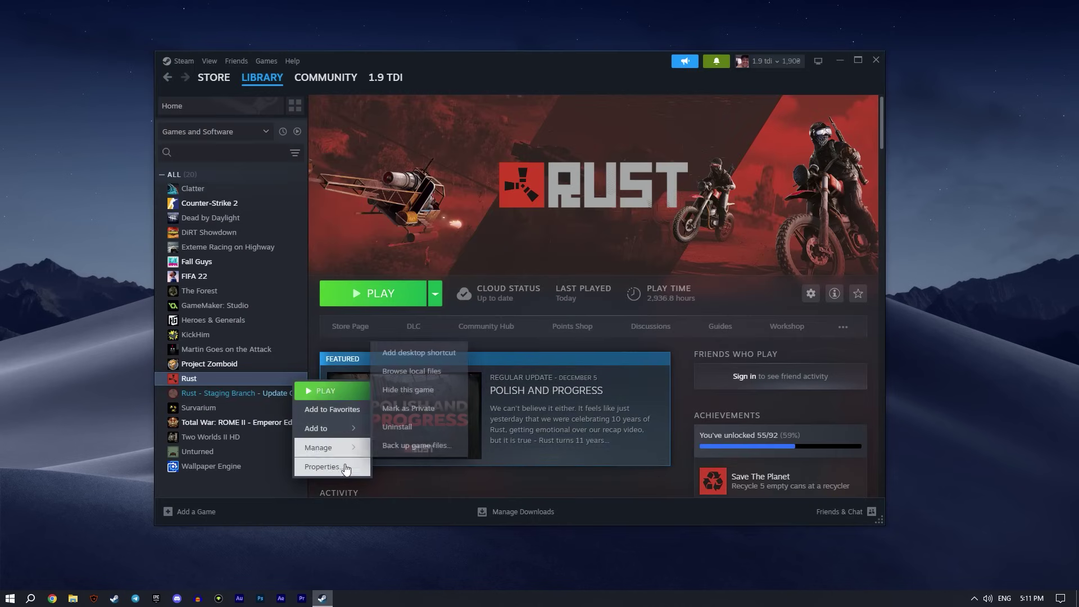
{"action": "left_click", "coordinate": [326, 467]}
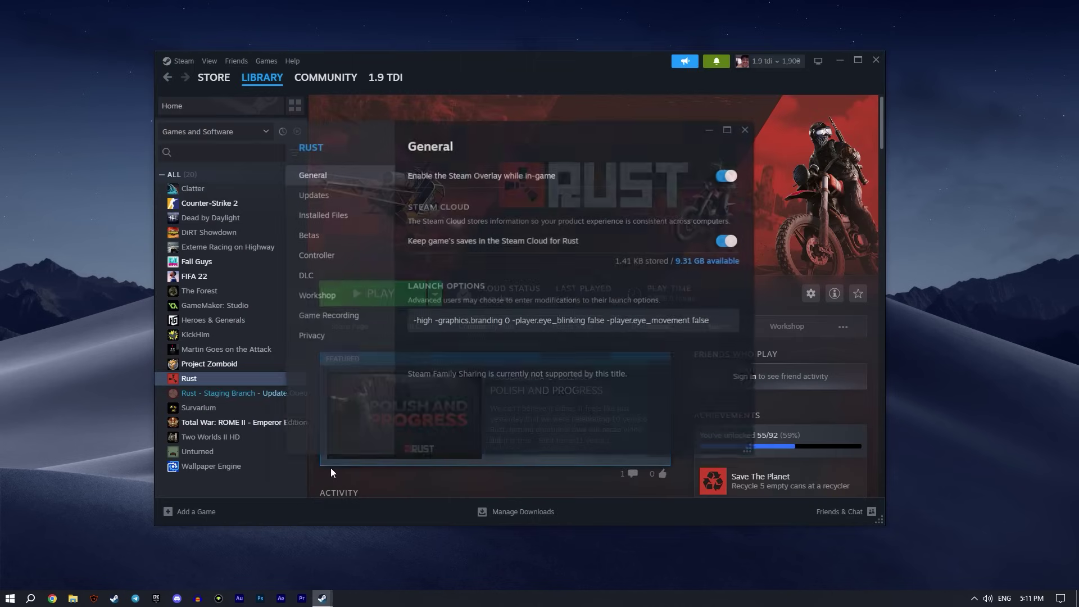
{"action": "left_click", "coordinate": [349, 223]}
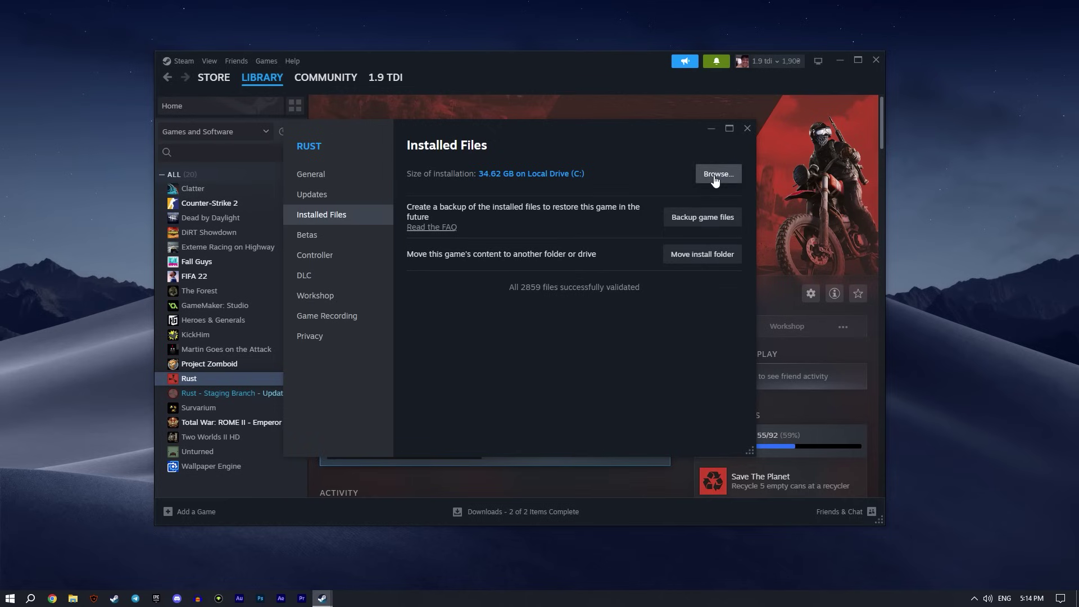
- For all users, disable RustClient's fullscreen optimizations and set high DPI scaling to Application
{"action": "left_click", "coordinate": [718, 174]}
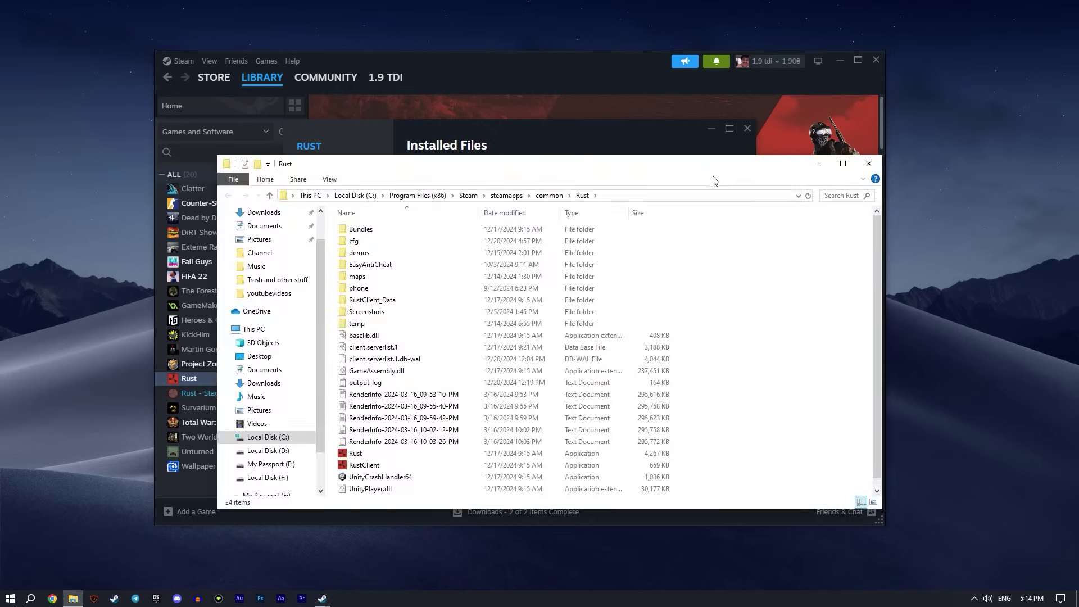
{"action": "right_click", "coordinate": [374, 467]}
{"action": "left_click", "coordinate": [402, 454]}
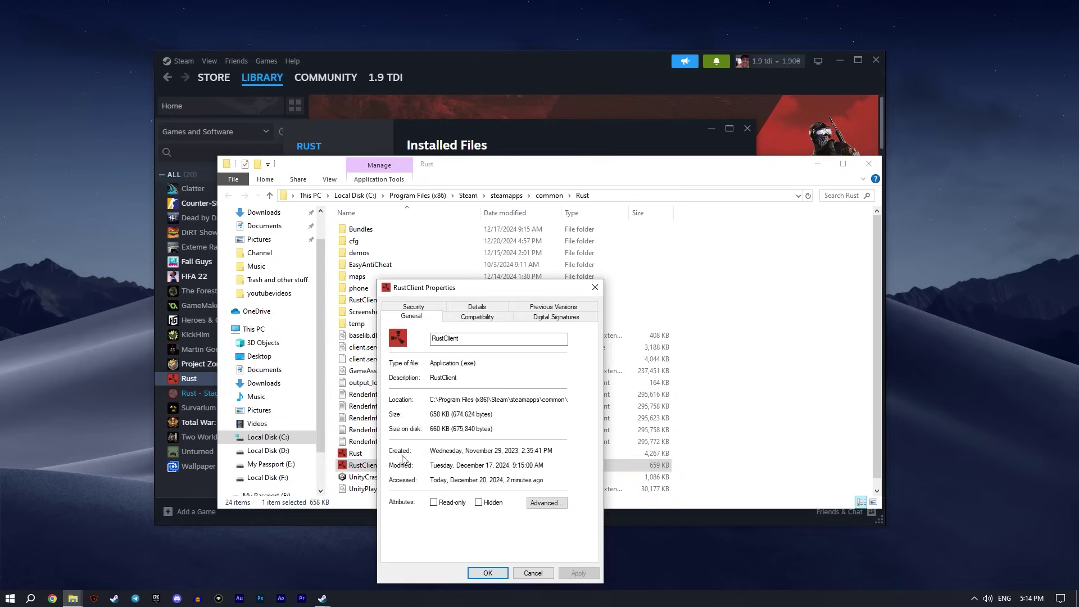
{"action": "left_click", "coordinate": [476, 317]}
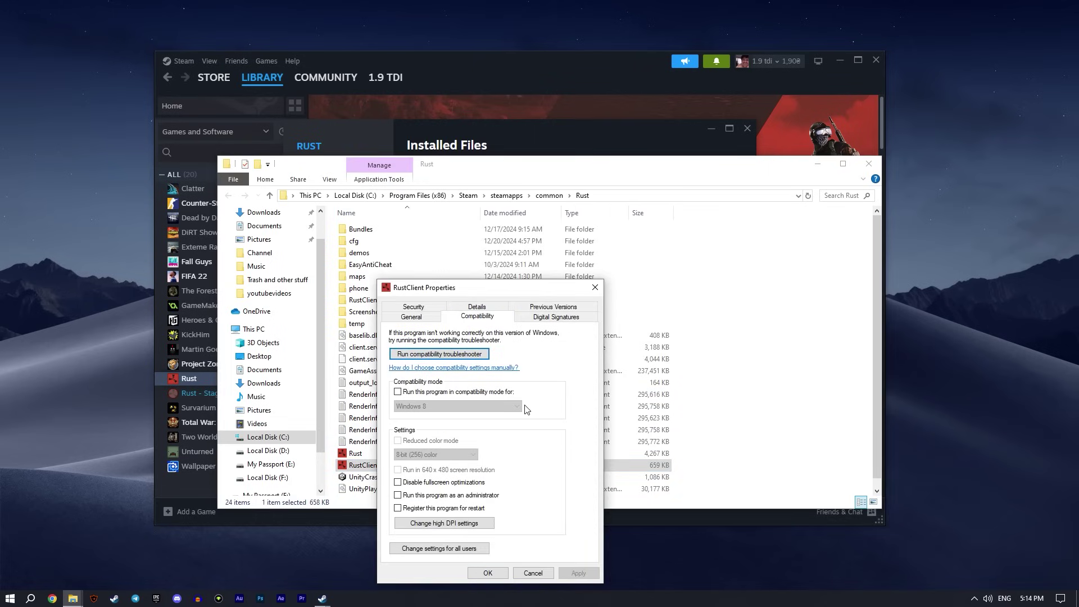
{"action": "left_click", "coordinate": [433, 549]}
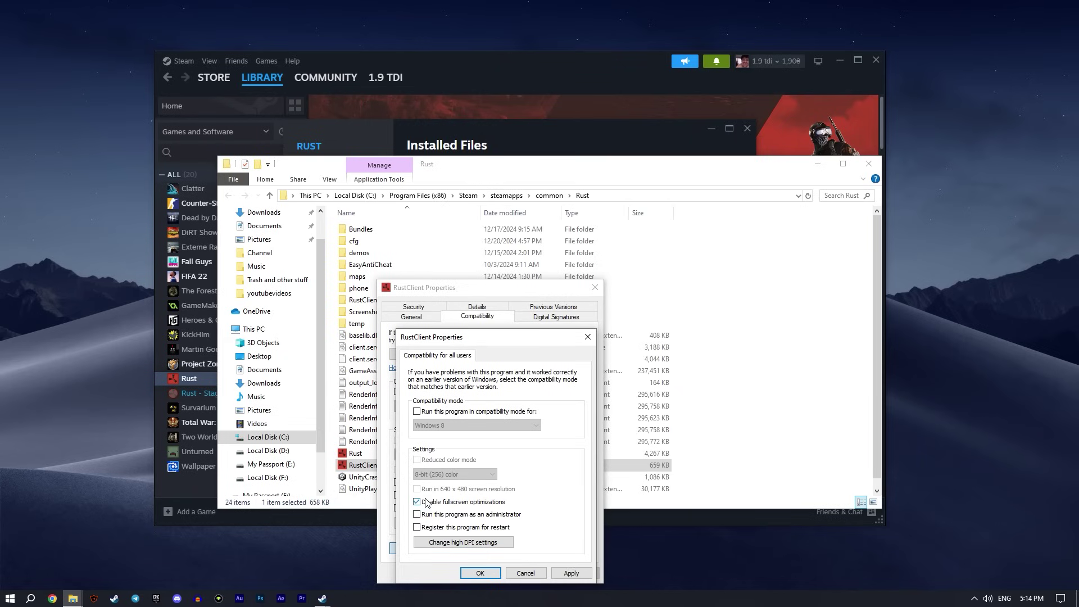
{"action": "left_click", "coordinate": [457, 542]}
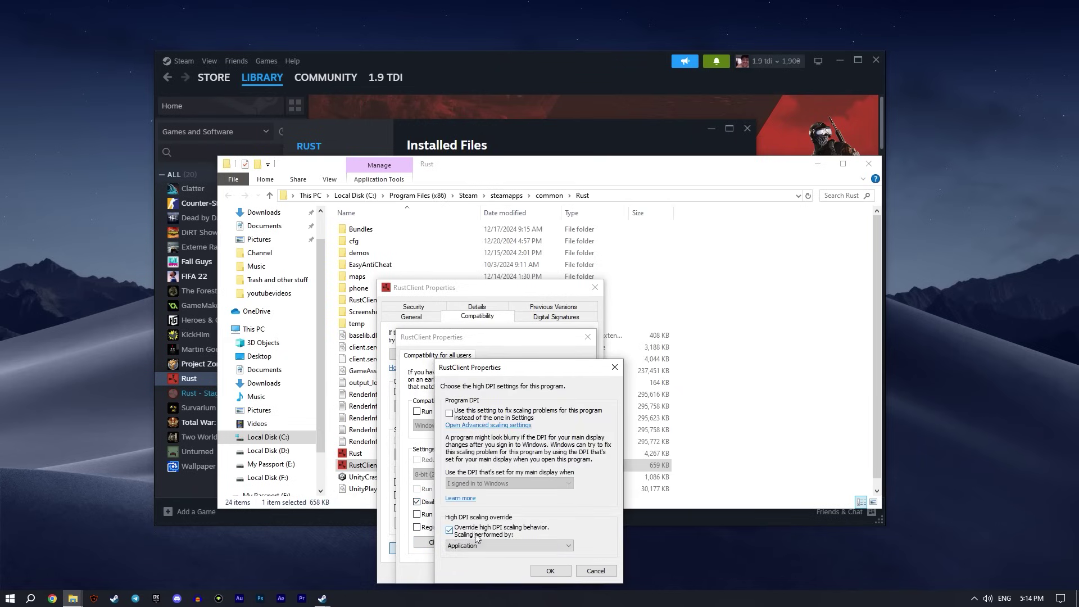
{"action": "left_click", "coordinate": [549, 572]}
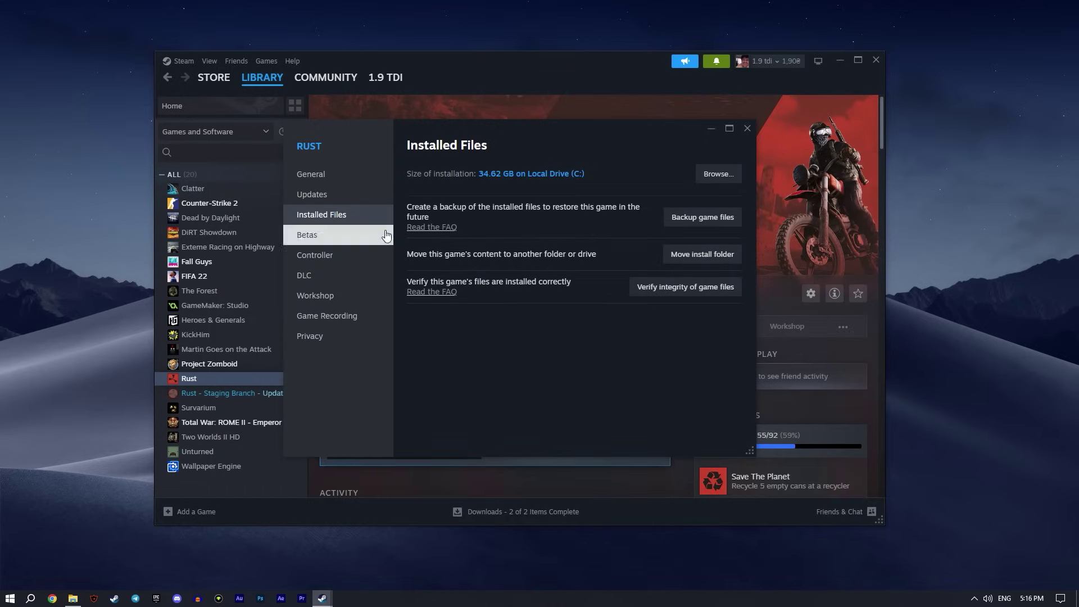
{"action": "left_click", "coordinate": [336, 179]}
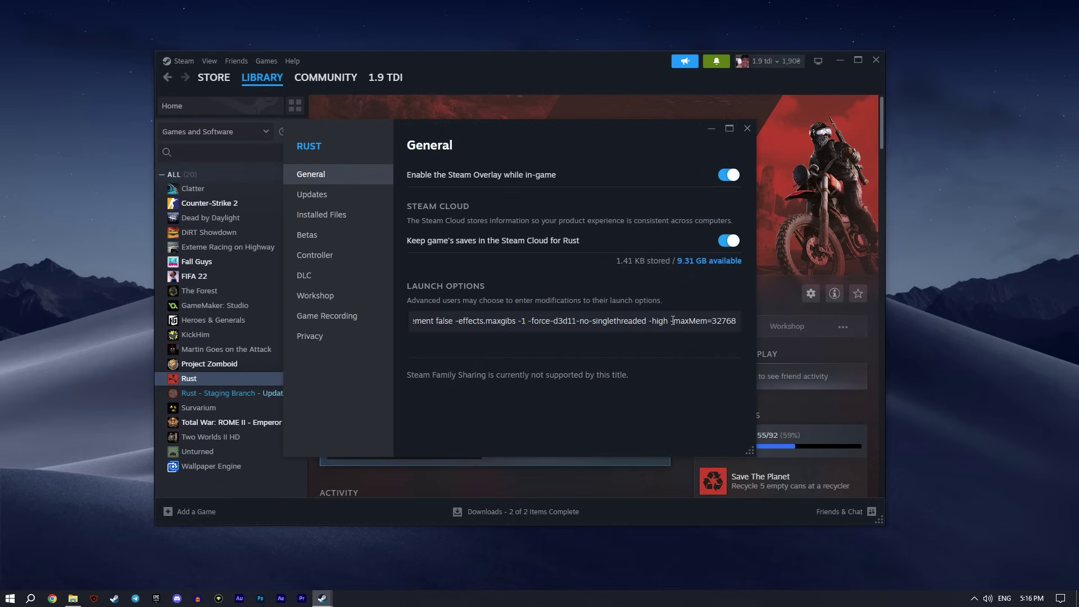
- Check that Rust's launch options end with -maxMem=32768, then close Steam
{"action": "double_click", "coordinate": [732, 321]}
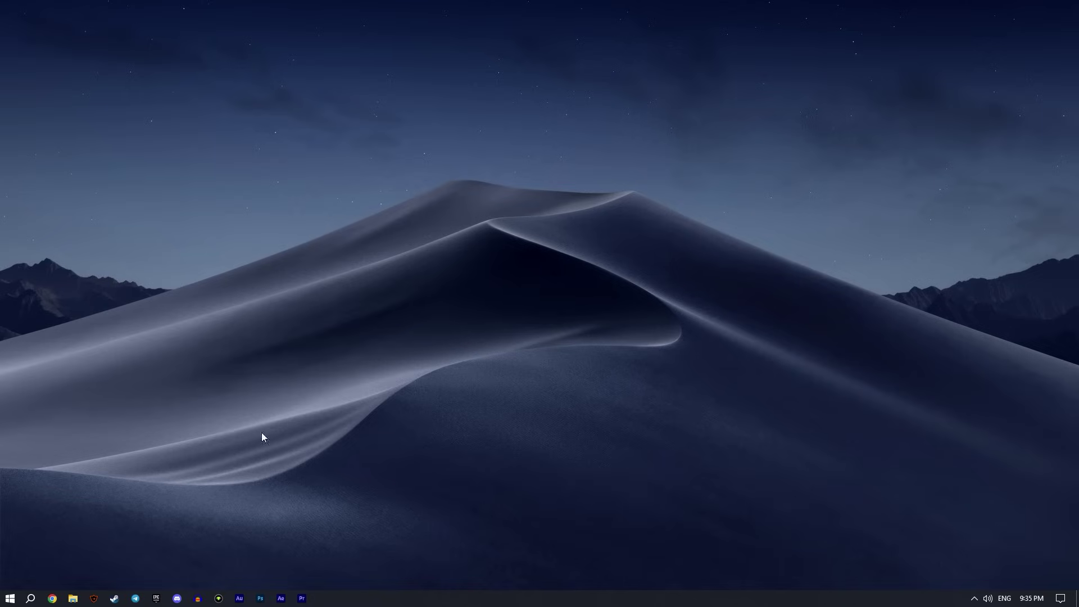
- In Graphics settings, leave hardware-accelerated GPU scheduling turned off
{"action": "left_click", "coordinate": [75, 394]}
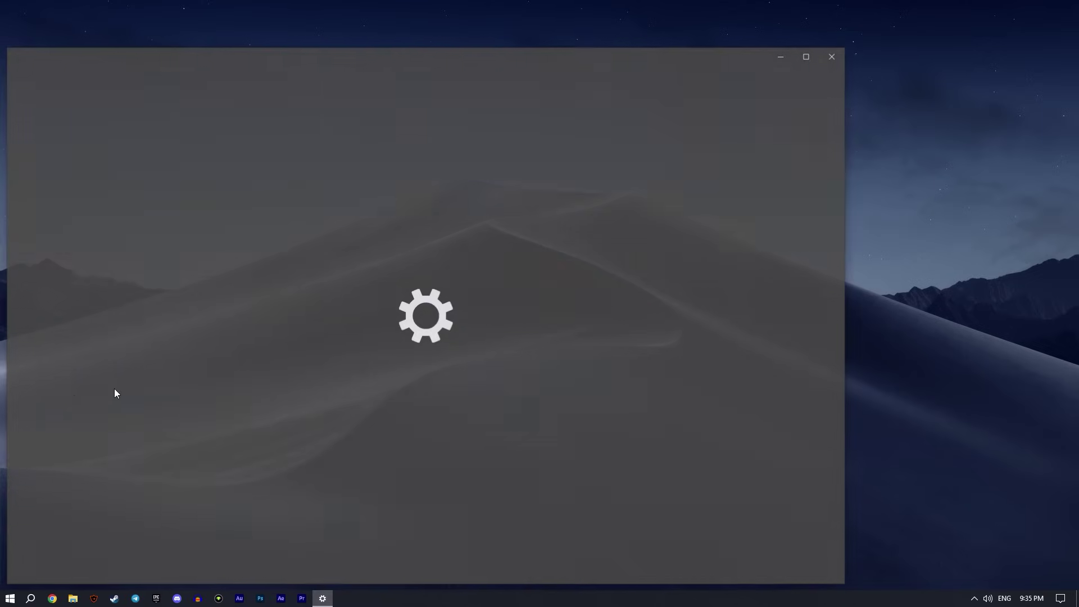
{"action": "left_click", "coordinate": [38, 176]}
{"action": "left_click", "coordinate": [37, 175]}
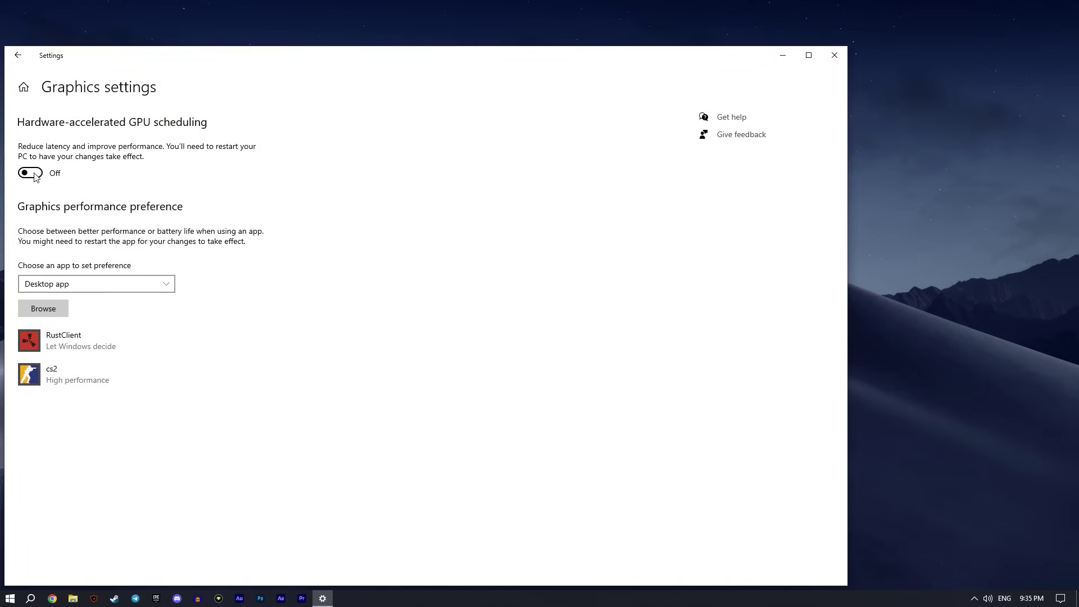
- Add Rust.exe to the graphics preference list with High performance saved
{"action": "left_click", "coordinate": [56, 307]}
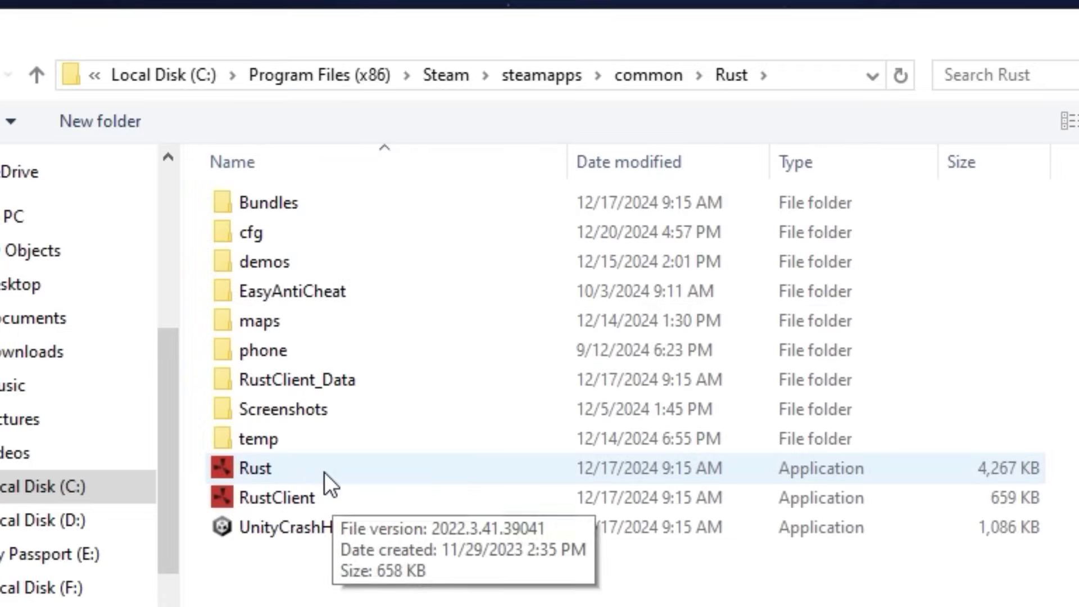
{"action": "double_click", "coordinate": [325, 470]}
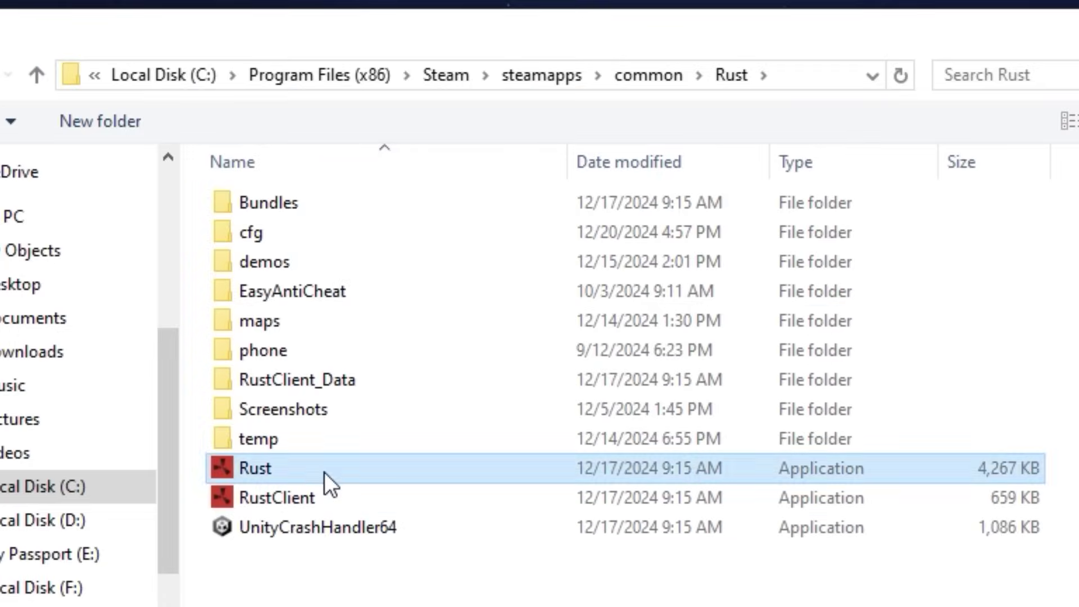
{"action": "left_click", "coordinate": [184, 397]}
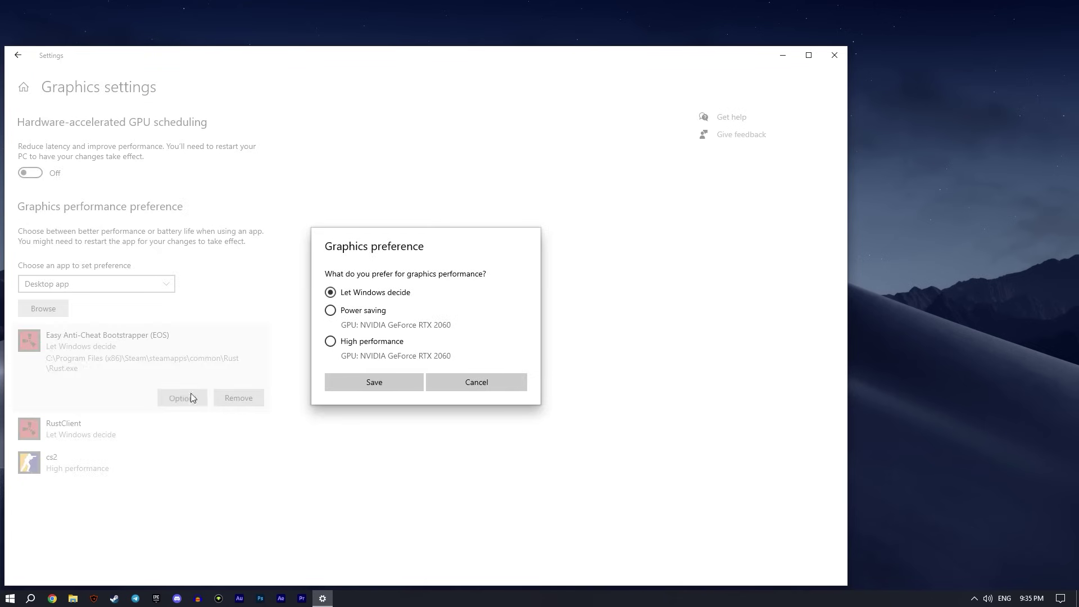
{"action": "left_click", "coordinate": [372, 341]}
{"action": "left_click", "coordinate": [374, 382]}
- Switch 'Let apps run in the background' off so apps like Photos and Skype show Off
{"action": "key", "text": "alt+F4"}
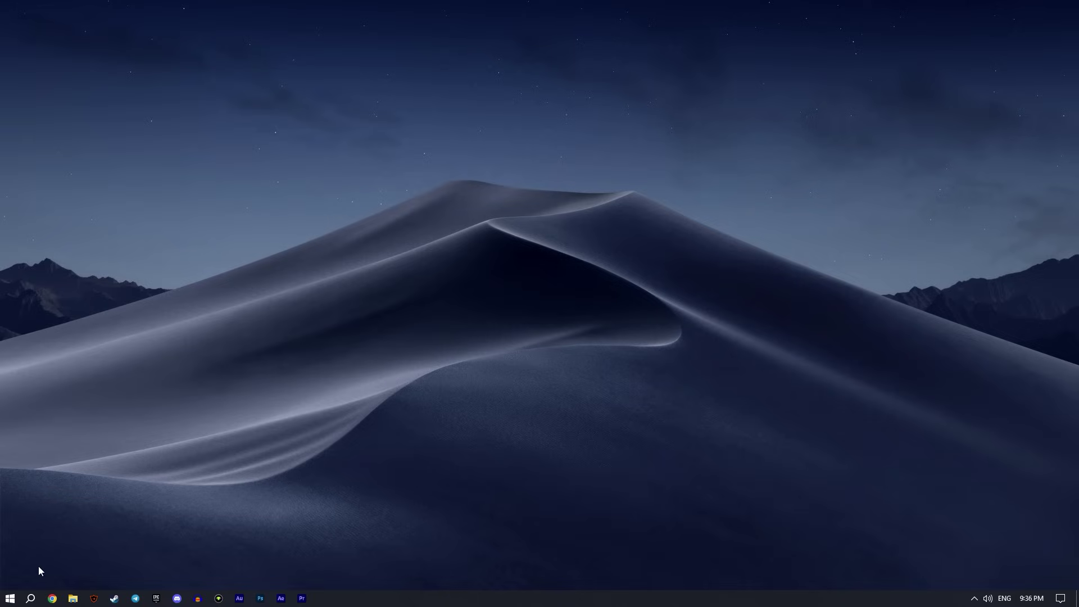
{"action": "left_click", "coordinate": [29, 599]}
{"action": "type", "text": "back"}
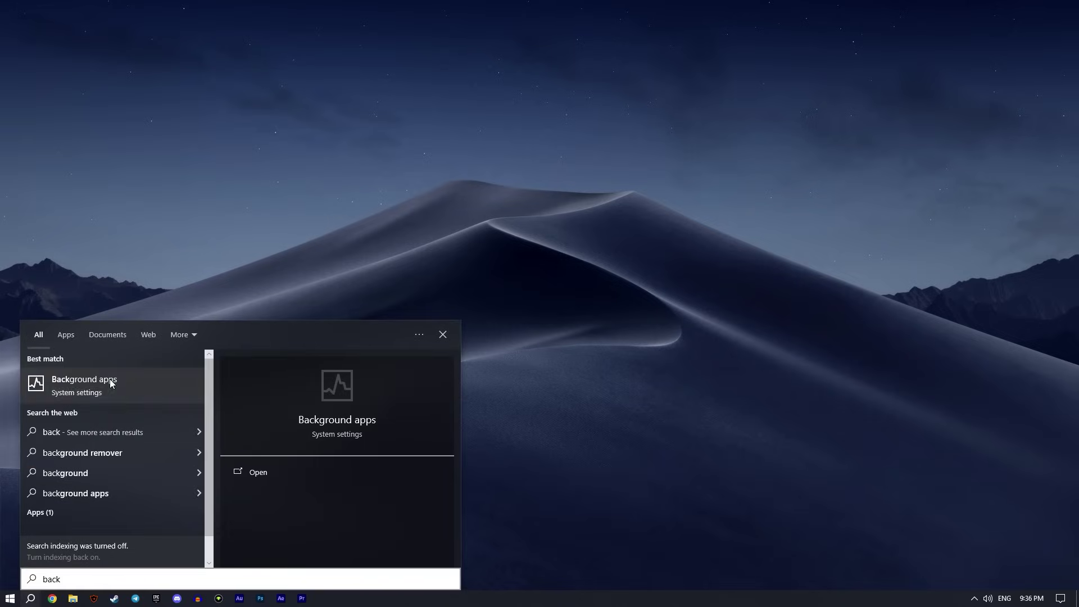
{"action": "left_click", "coordinate": [110, 379]}
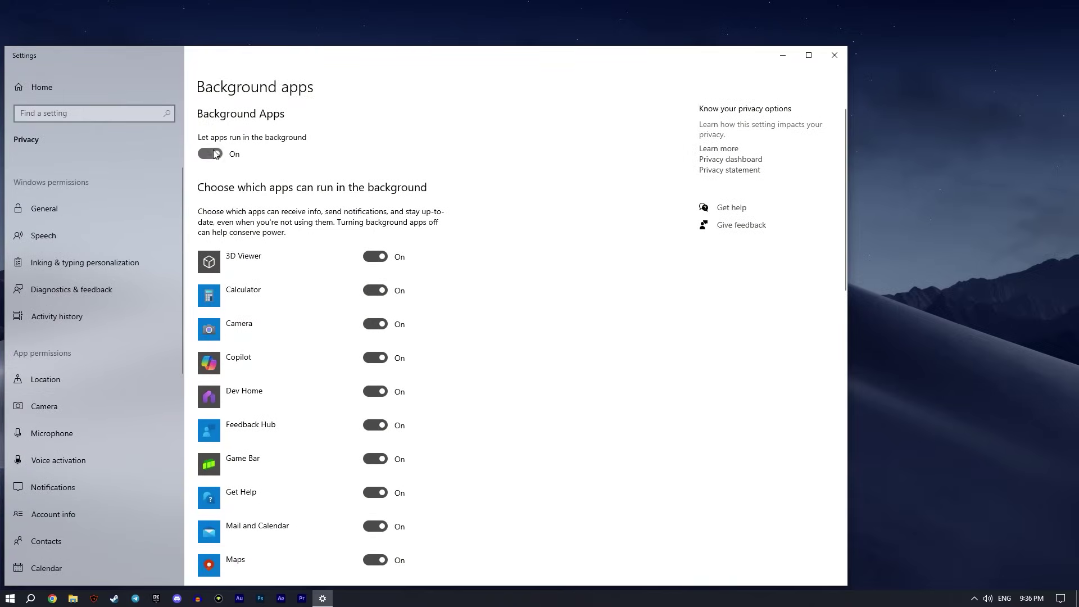
{"action": "left_click", "coordinate": [214, 155]}
{"action": "scroll", "coordinate": [440, 399], "scroll_direction": "down", "scroll_amount": 15}
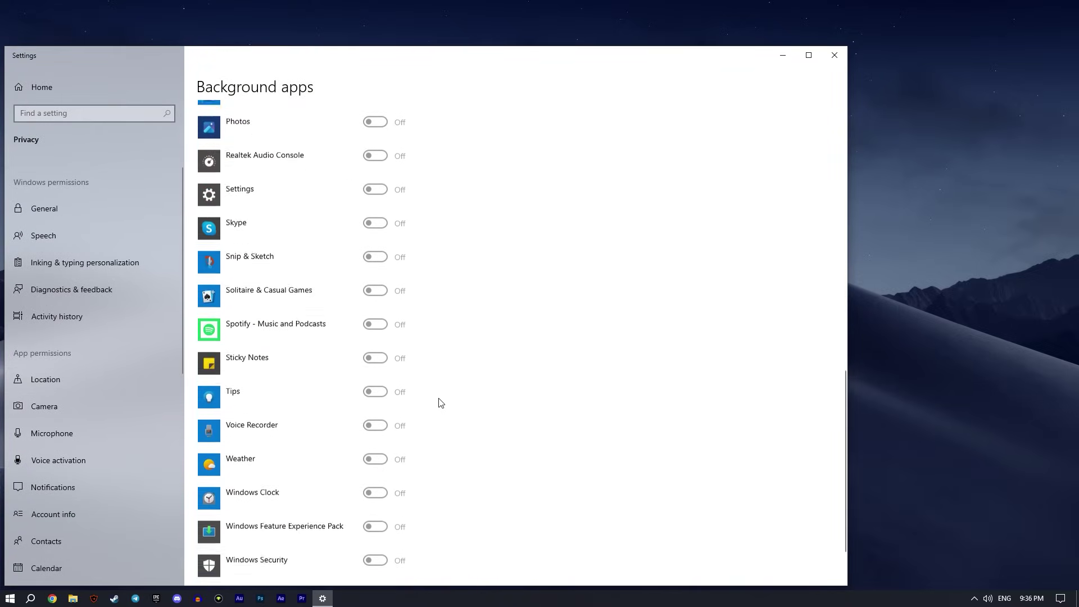
- Turn Game Mode on in Windows Settings
{"action": "key", "text": "alt+F4"}
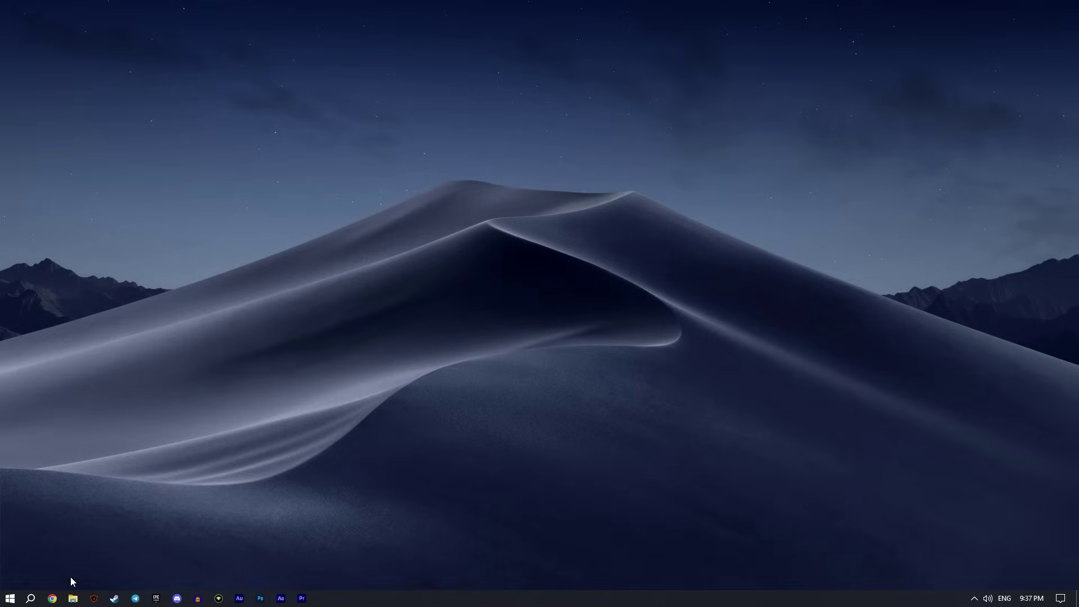
{"action": "left_click", "coordinate": [30, 597]}
{"action": "type", "text": "gam"}
{"action": "left_click", "coordinate": [111, 393]}
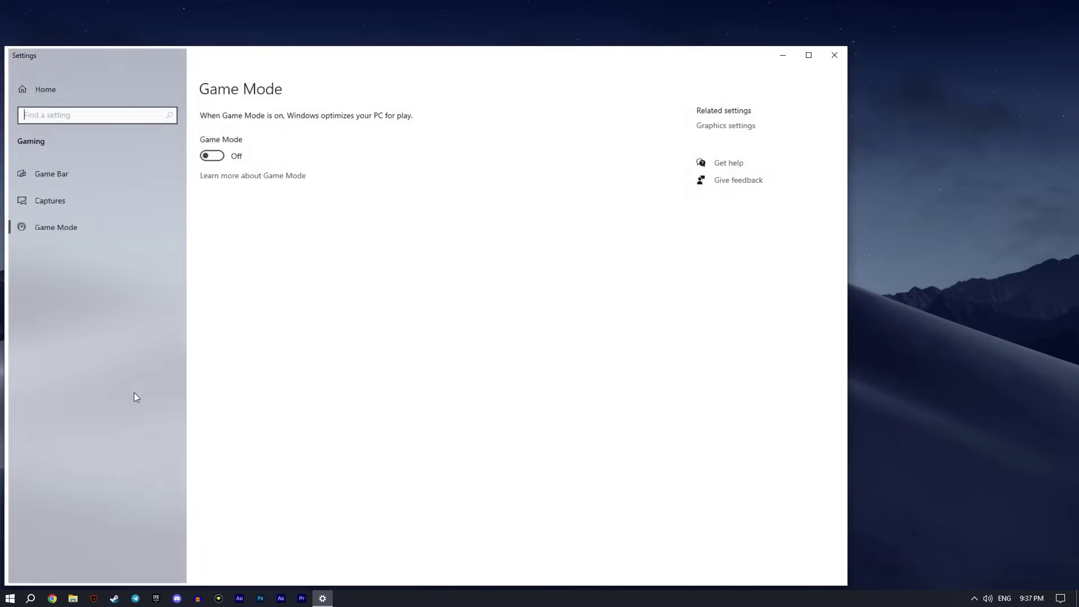
{"action": "left_click", "coordinate": [215, 155]}
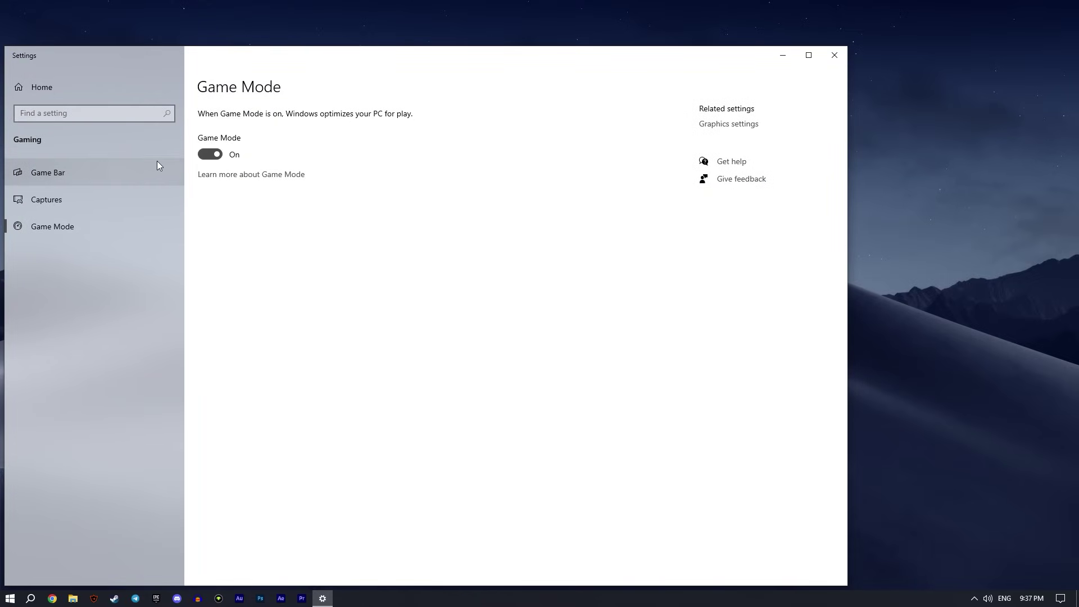
- Turn off background recording while gaming in Captures settings and close Settings
{"action": "left_click", "coordinate": [89, 166]}
{"action": "left_click", "coordinate": [62, 200]}
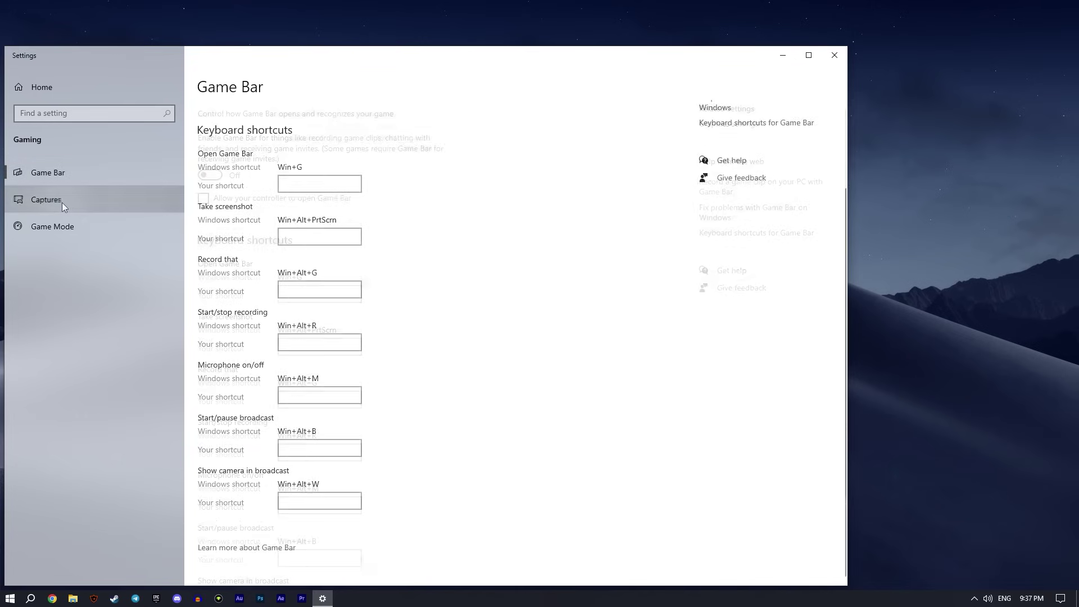
{"action": "left_click", "coordinate": [211, 294]}
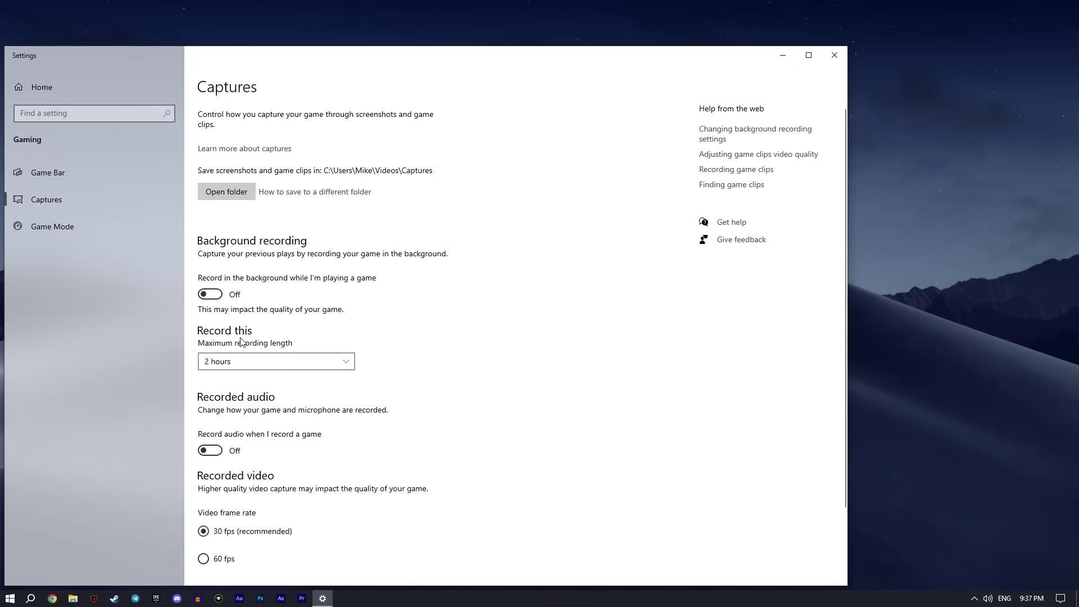
{"action": "scroll", "coordinate": [273, 388], "scroll_direction": "down", "scroll_amount": 3}
{"action": "key", "text": "alt+F4"}
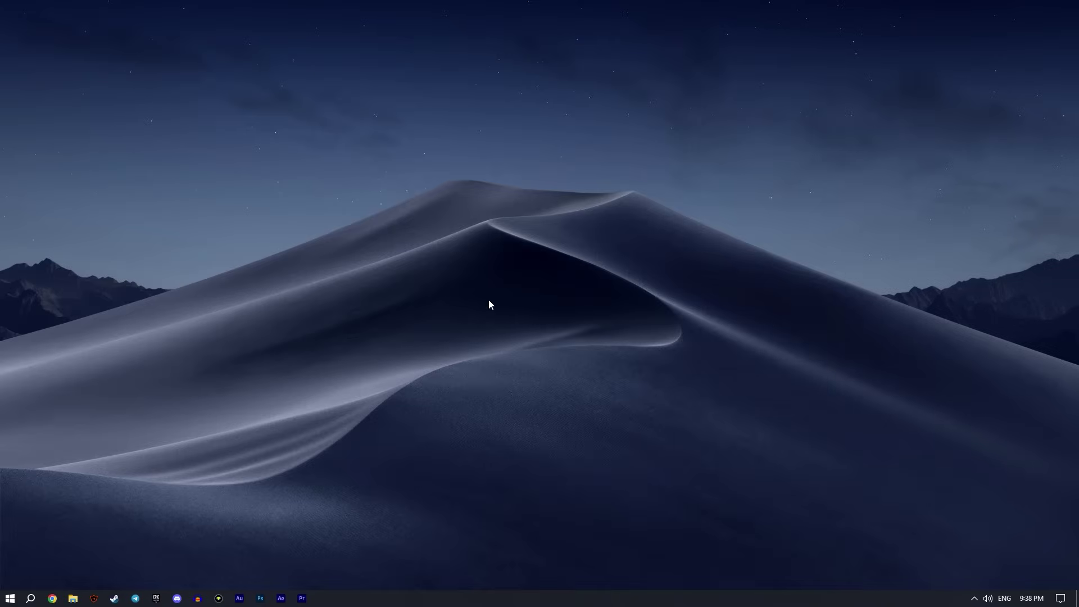
- Uncheck Enhance pointer precision in Mouse Properties' Pointer Options and apply it
{"action": "left_click", "coordinate": [38, 598]}
{"action": "type", "text": "mou"}
{"action": "left_click", "coordinate": [103, 388]}
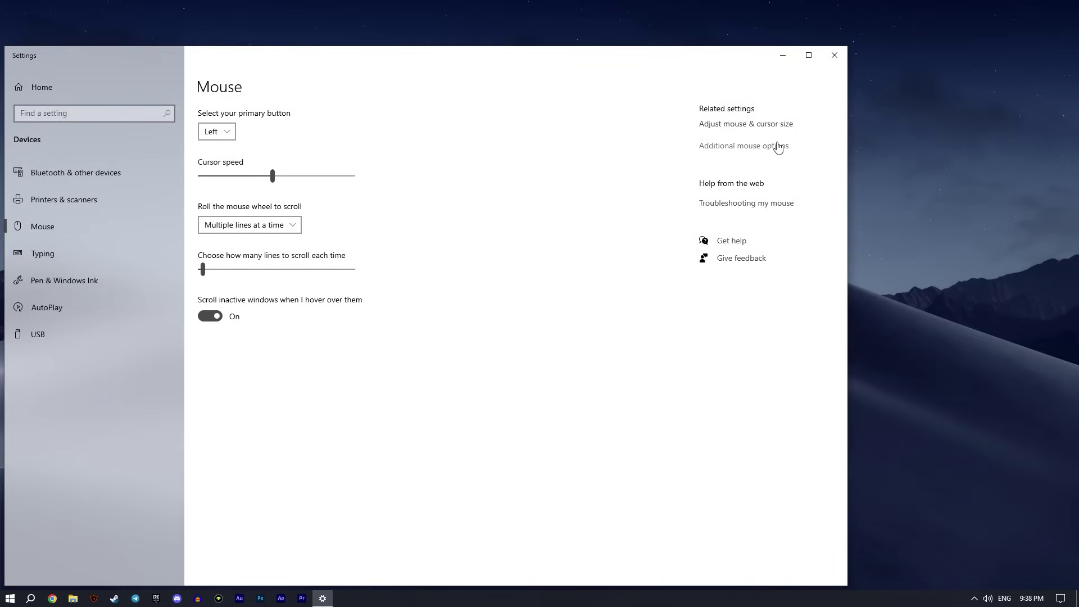
{"action": "left_click", "coordinate": [760, 145]}
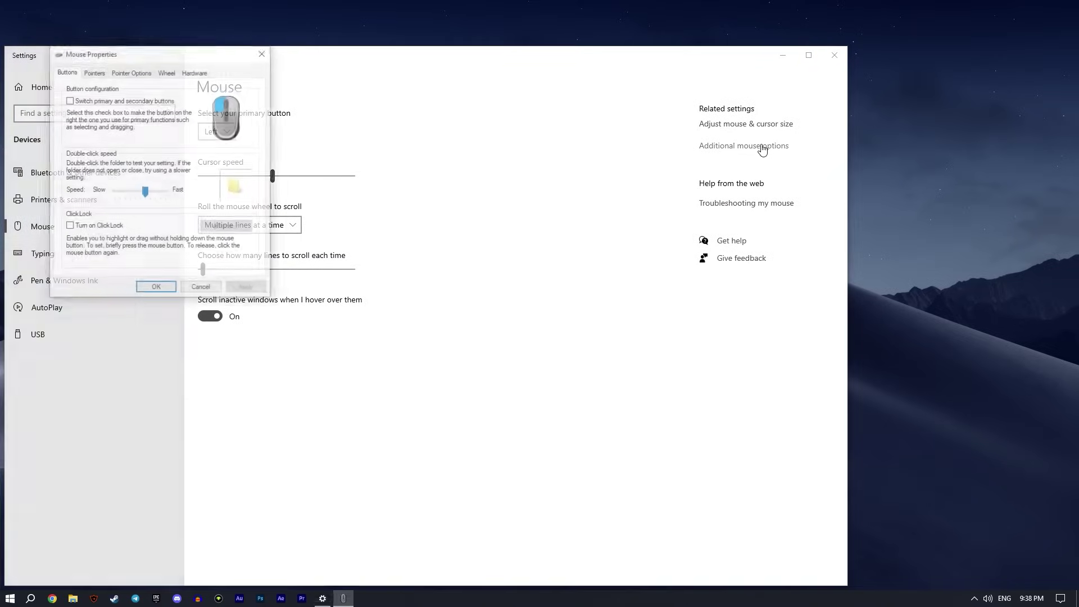
{"action": "left_click", "coordinate": [131, 72]}
{"action": "left_click", "coordinate": [93, 130]}
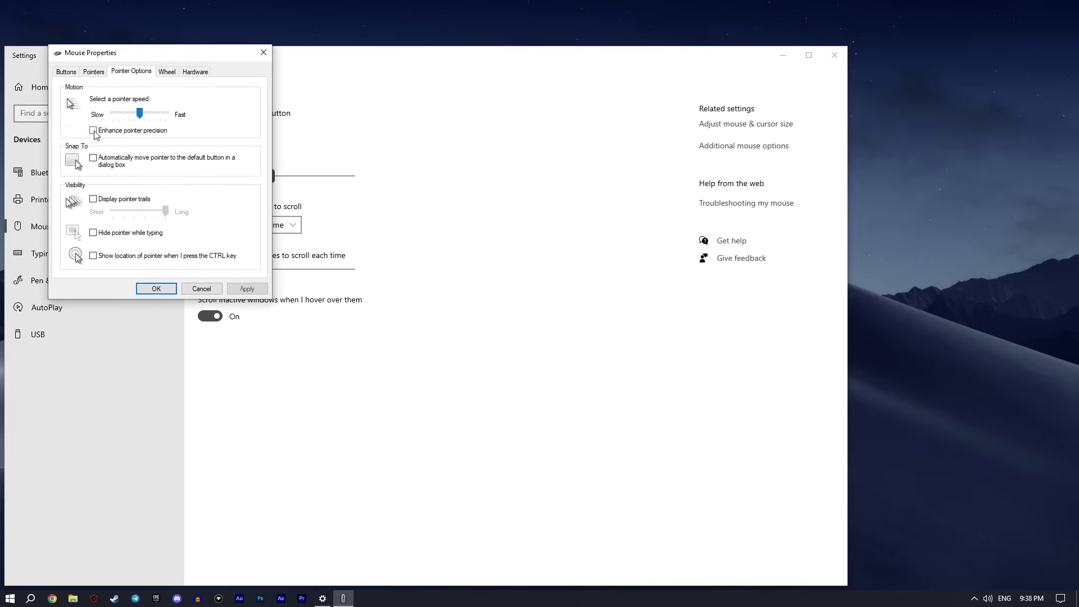
{"action": "left_click", "coordinate": [246, 287]}
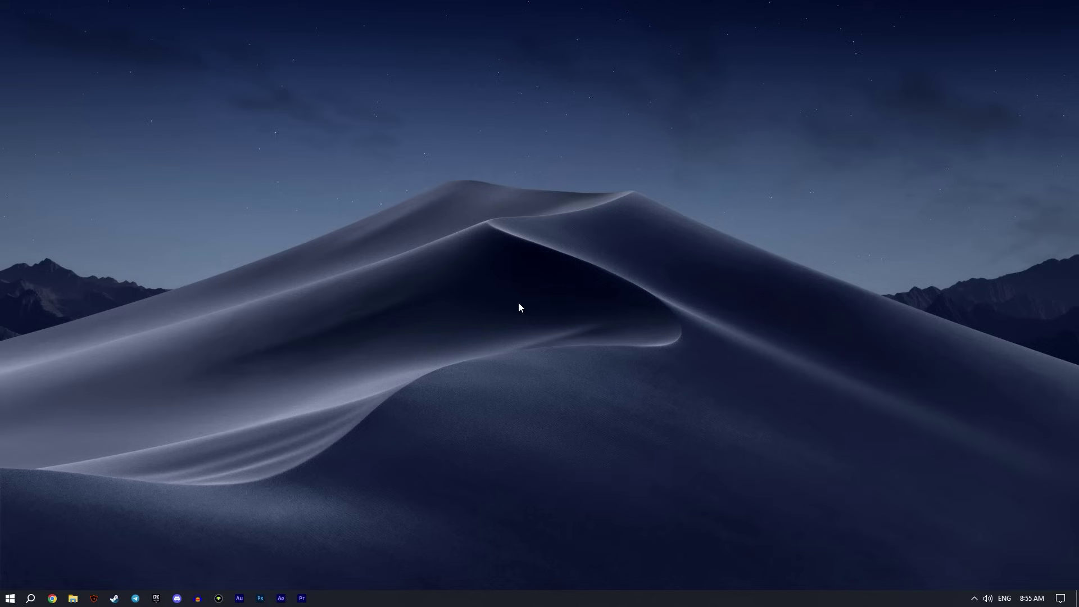
- In NVIDIA Control Panel, switch to the advanced 3D image settings and go to Manage 3D settings
{"action": "right_click", "coordinate": [518, 301]}
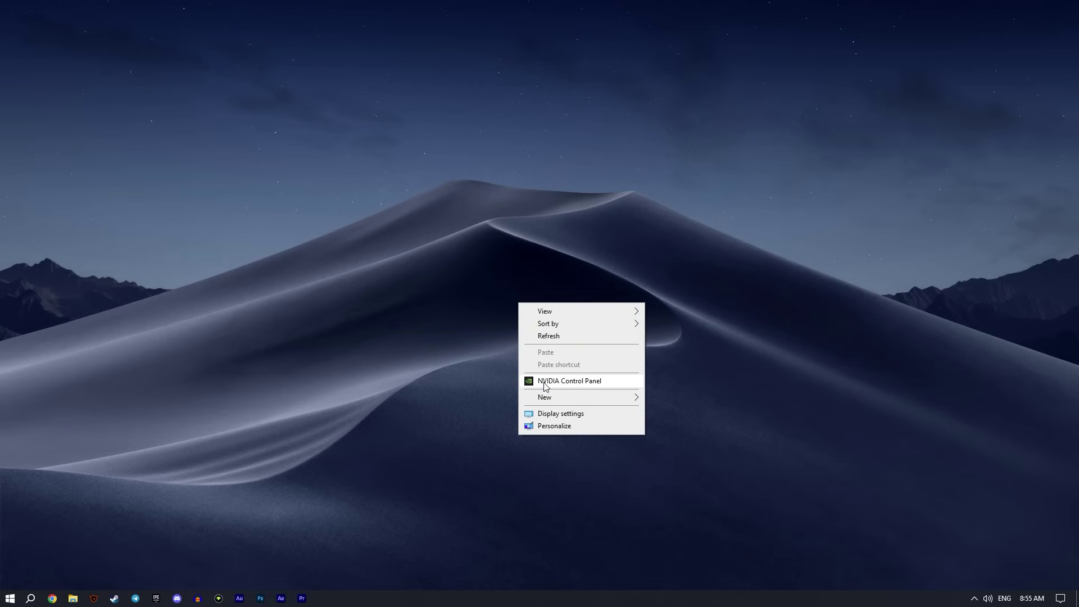
{"action": "left_click", "coordinate": [543, 339]}
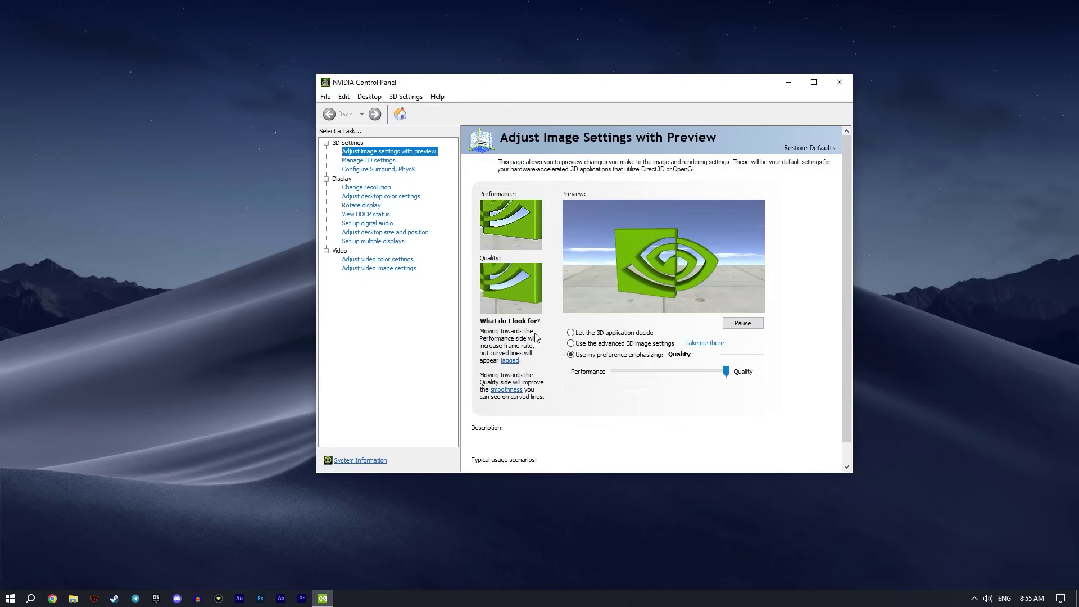
{"action": "left_click", "coordinate": [699, 371]}
{"action": "left_click", "coordinate": [605, 344]}
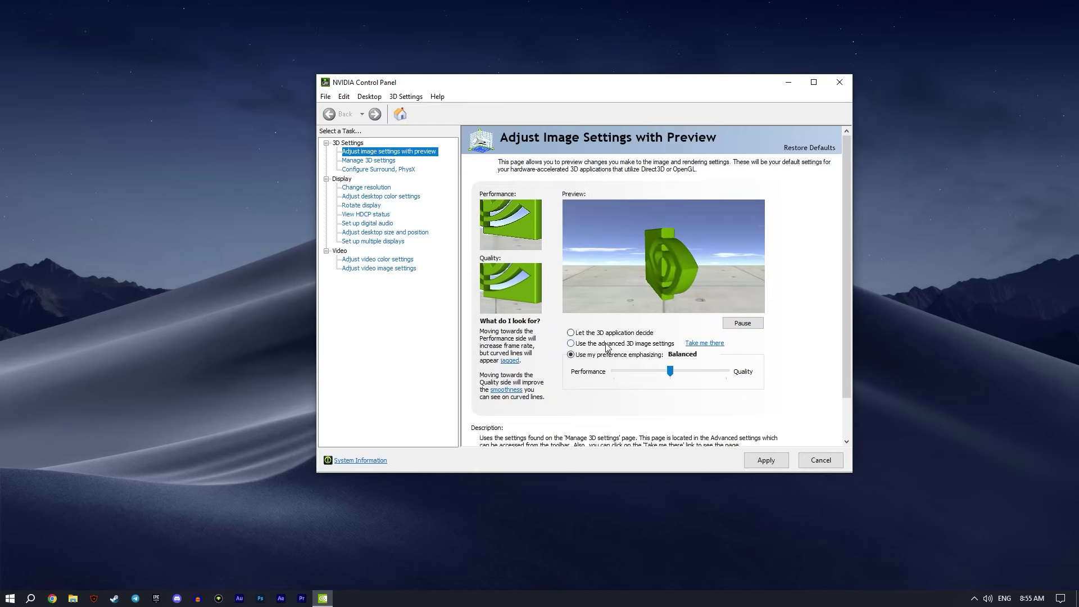
{"action": "left_click", "coordinate": [704, 343]}
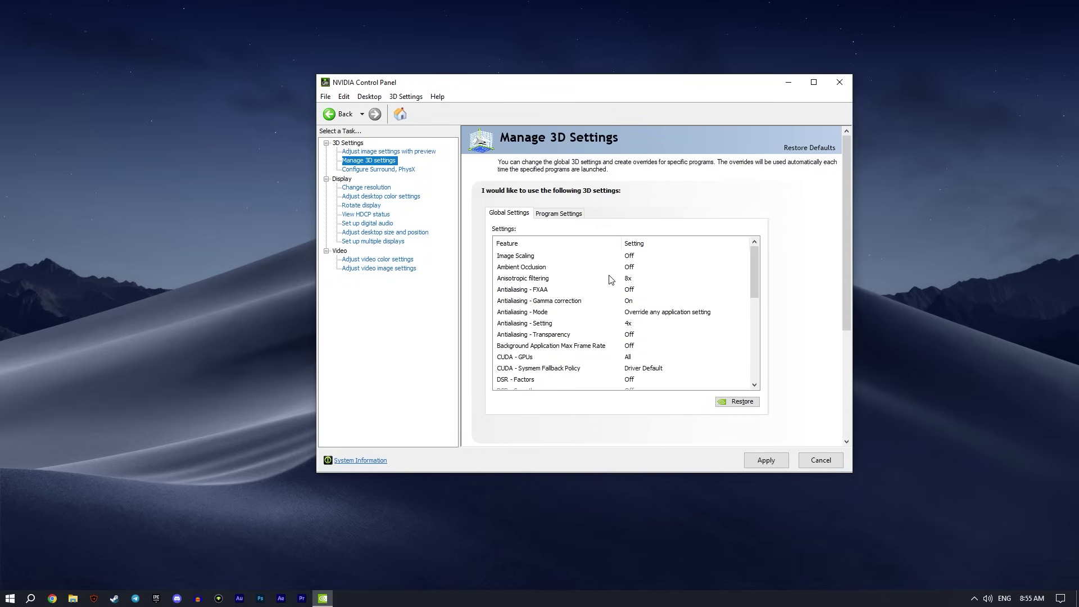
- Set Low Latency Mode to Ultra
{"action": "scroll", "coordinate": [610, 279], "scroll_direction": "down", "scroll_amount": 2}
{"action": "left_click", "coordinate": [613, 345]}
{"action": "left_click", "coordinate": [638, 345]}
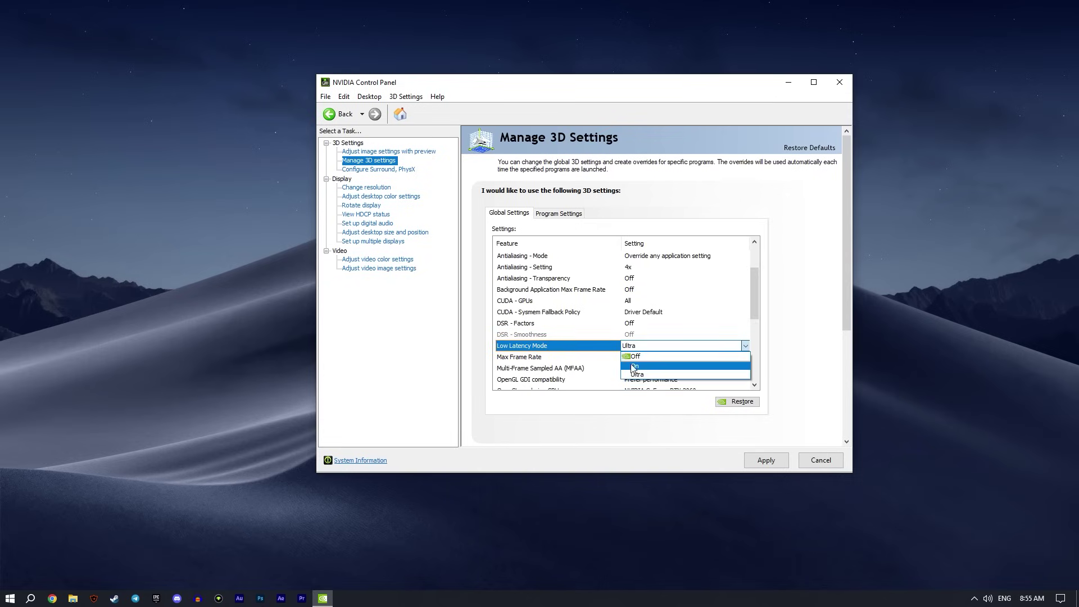
{"action": "left_click", "coordinate": [637, 374]}
- Keep OpenGL GDI compatibility at Prefer performance and set power management to Prefer maximum performance
{"action": "scroll", "coordinate": [640, 359], "scroll_direction": "down", "scroll_amount": 1}
{"action": "left_click", "coordinate": [640, 346]}
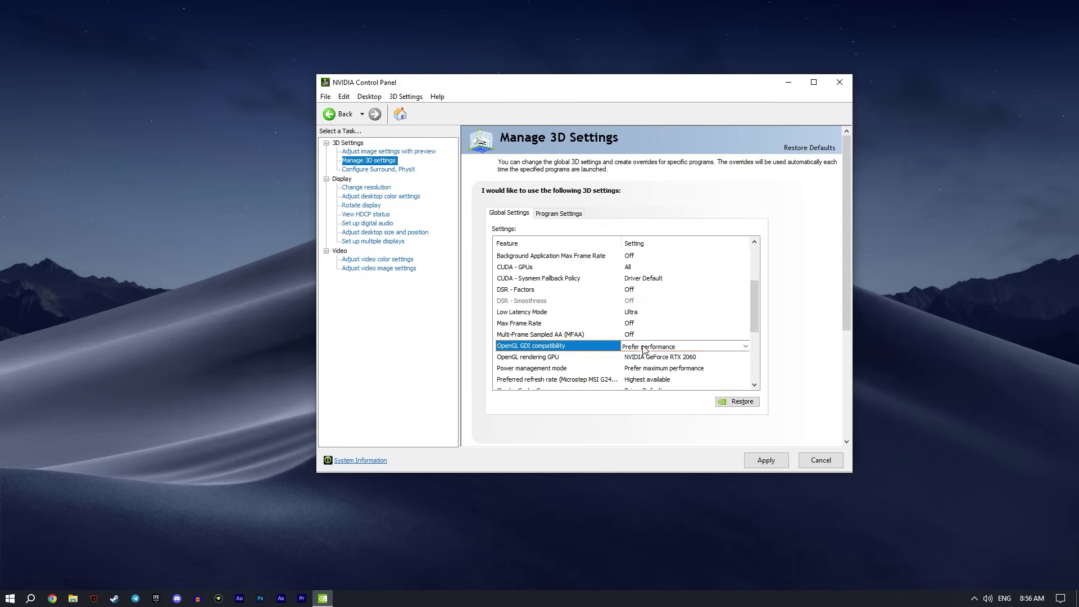
{"action": "left_click", "coordinate": [641, 346]}
{"action": "left_click", "coordinate": [645, 366]}
{"action": "left_click", "coordinate": [642, 369]}
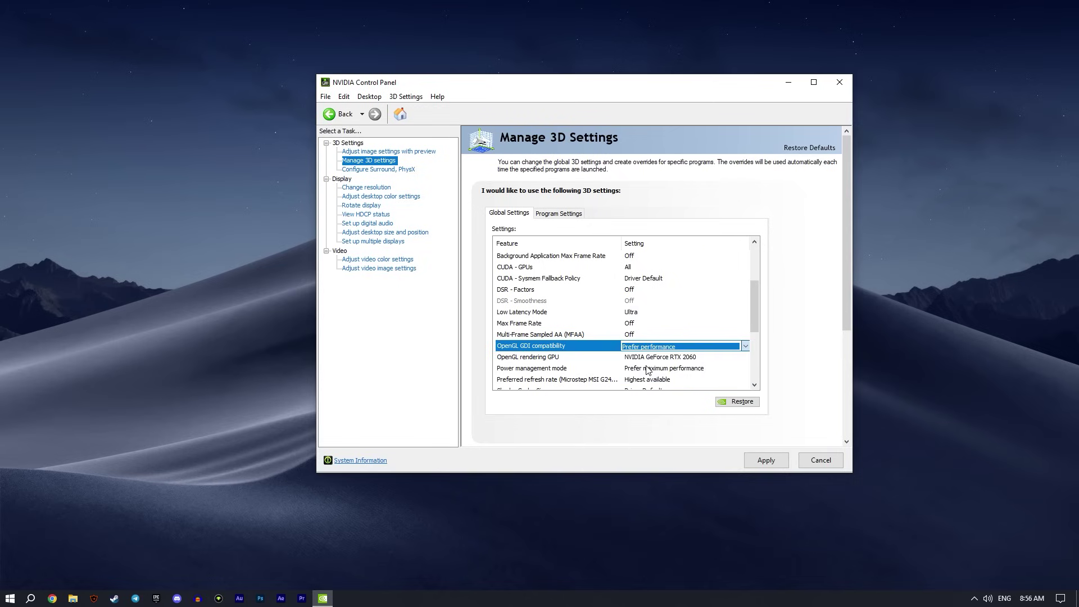
{"action": "left_click", "coordinate": [642, 368]}
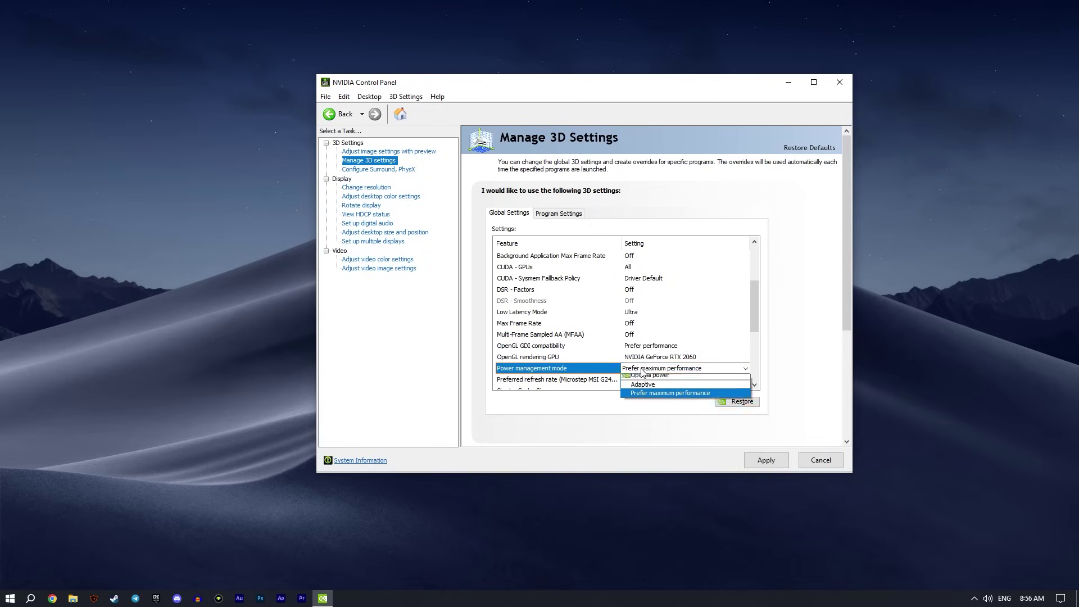
{"action": "left_click", "coordinate": [679, 398]}
{"action": "left_click_drag", "start_coordinate": [754, 310], "coordinate": [743, 361]}
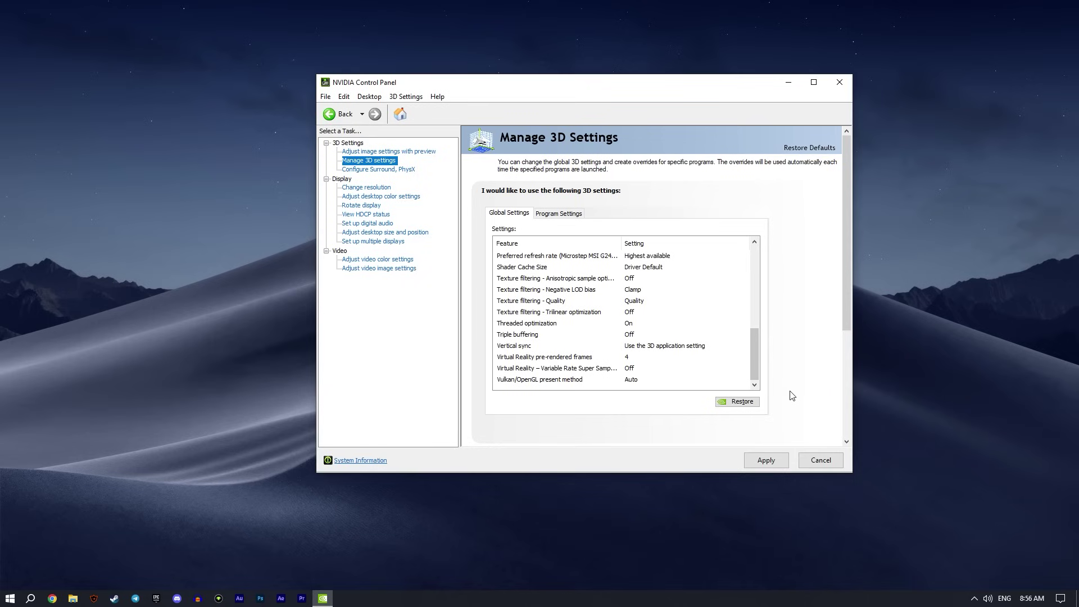
- Set the PhysX processor to the GeForce RTX 2060, then check the display's available refresh rates
{"action": "left_click", "coordinate": [570, 214]}
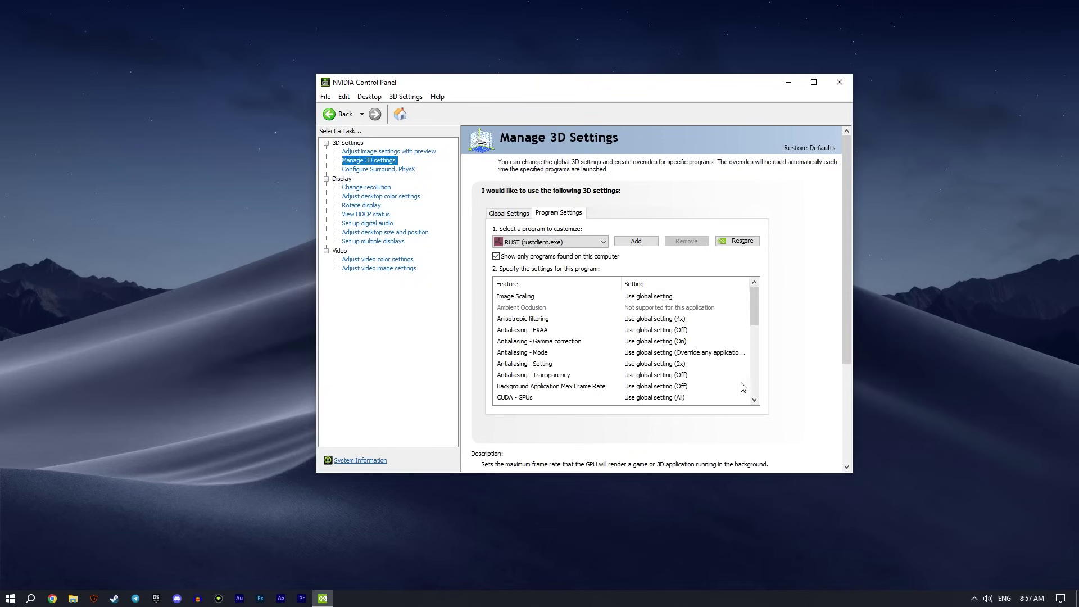
{"action": "left_click", "coordinate": [410, 169]}
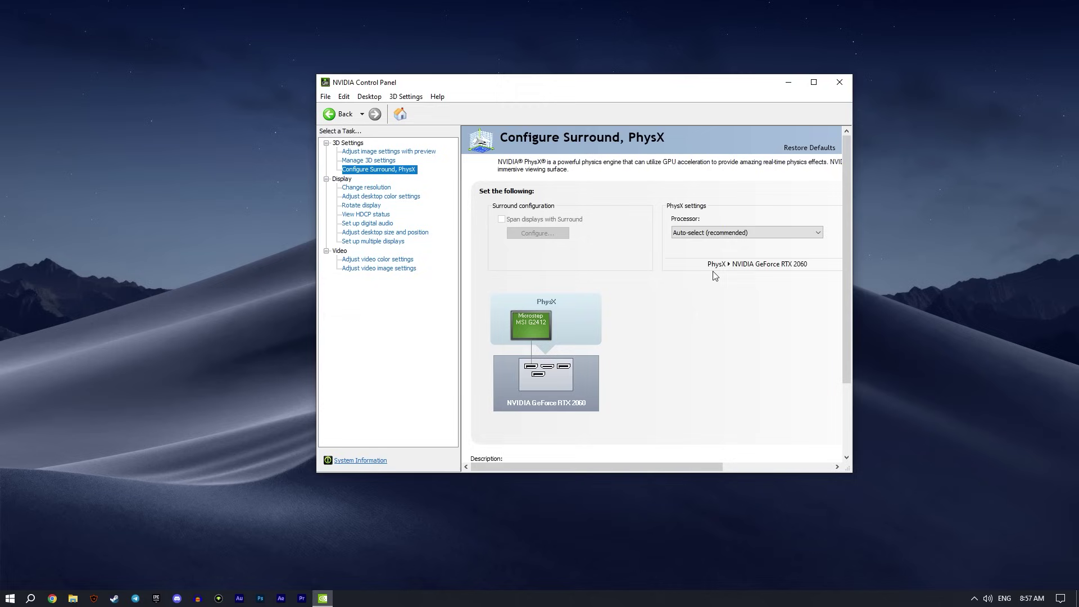
{"action": "left_click", "coordinate": [725, 233]}
{"action": "left_click", "coordinate": [699, 250]}
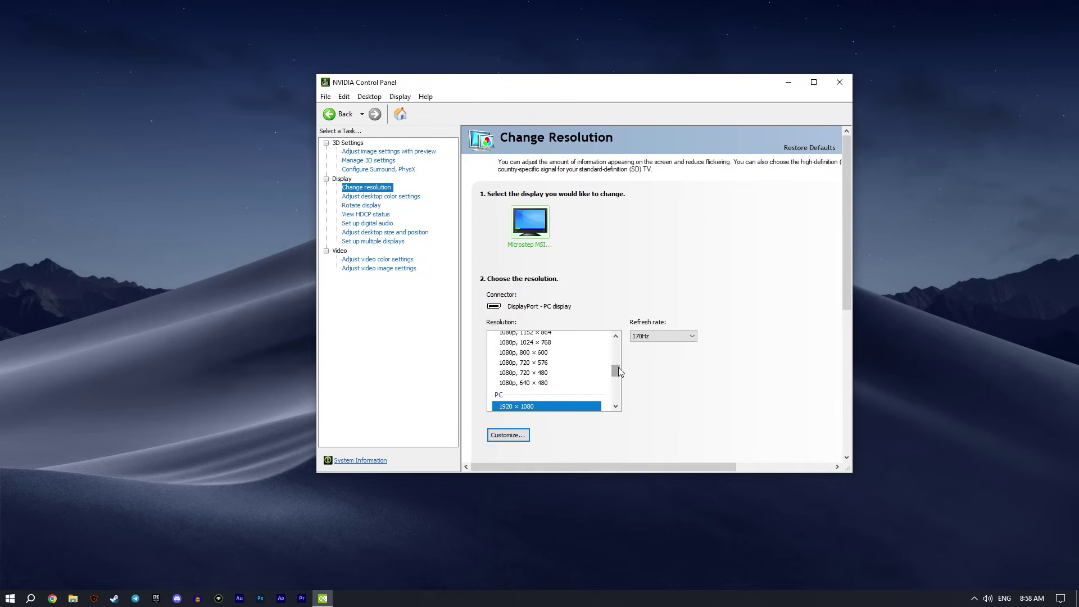
{"action": "left_click_drag", "start_coordinate": [617, 367], "coordinate": [620, 381]}
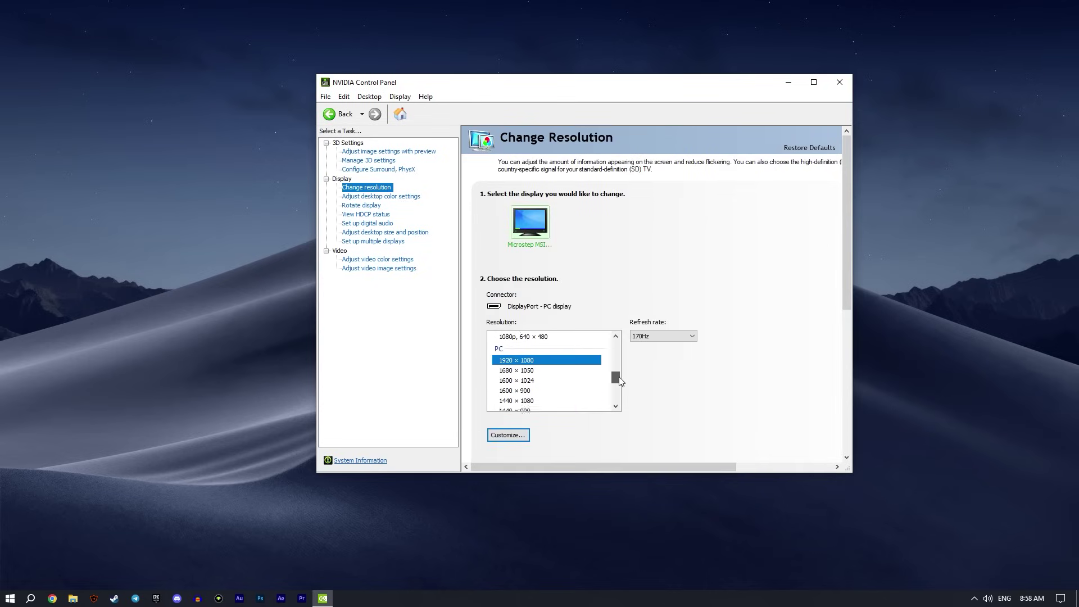
{"action": "left_click", "coordinate": [658, 336]}
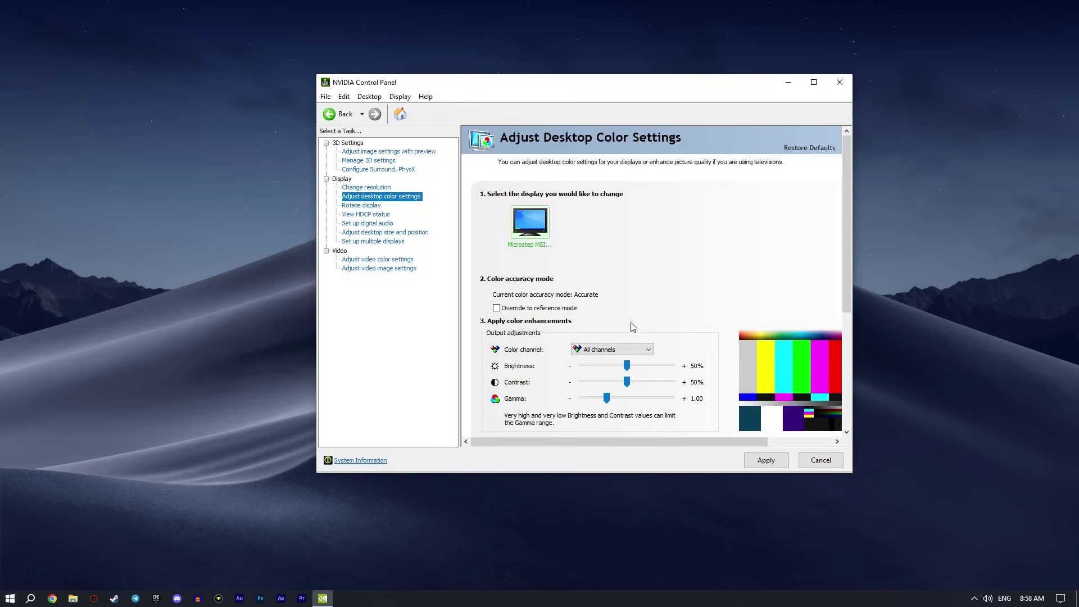
{"action": "left_click_drag", "start_coordinate": [846, 253], "coordinate": [846, 311]}
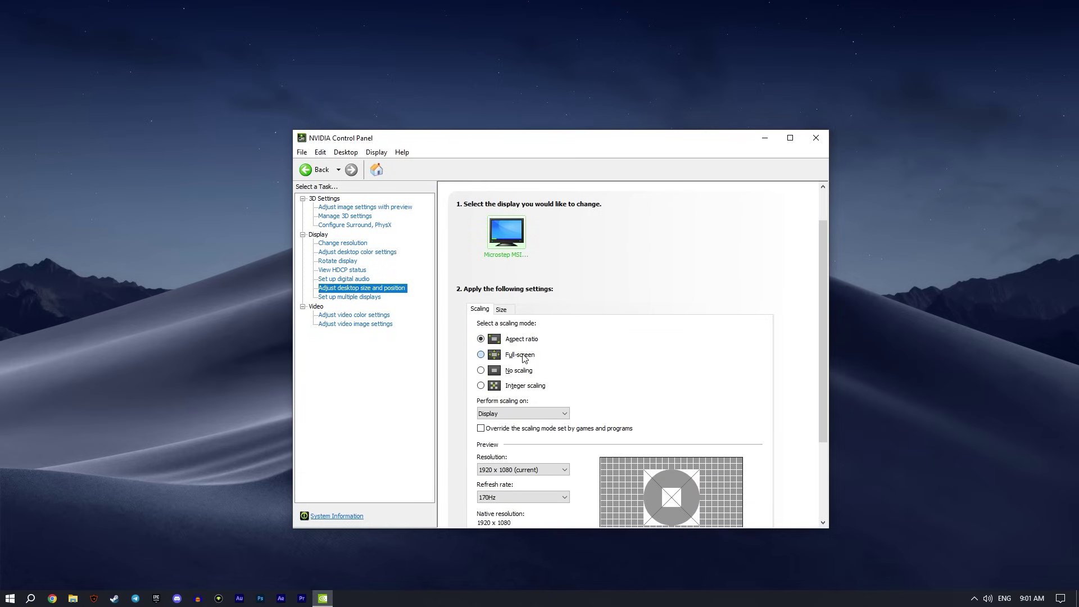
- Apply full-screen scaling performed on the GPU at 170Hz and confirm keeping the changes
{"action": "left_click", "coordinate": [520, 354]}
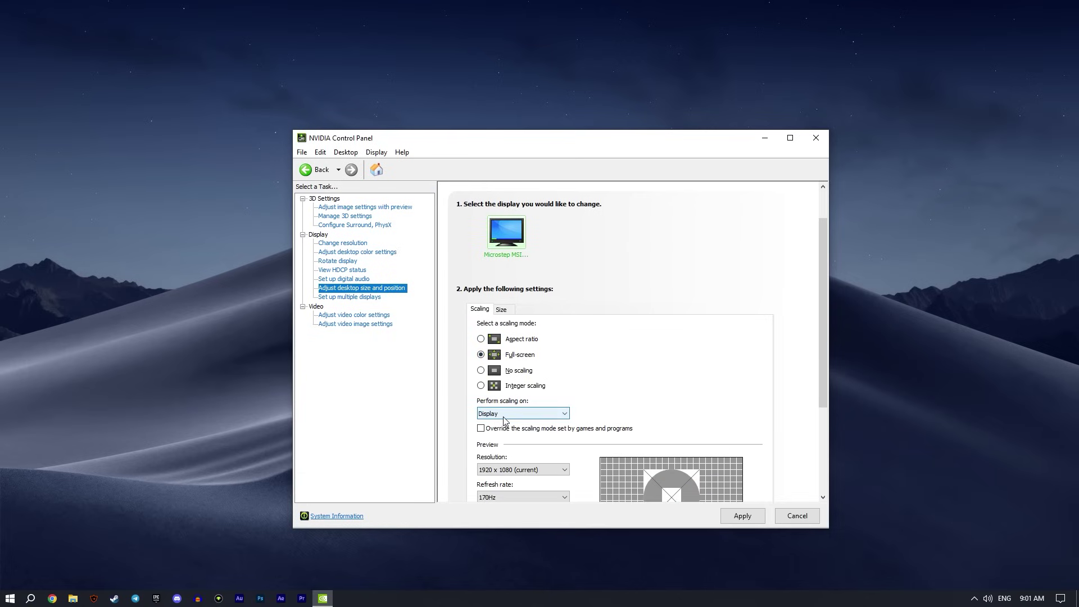
{"action": "left_click", "coordinate": [495, 413]}
{"action": "left_click", "coordinate": [495, 431]}
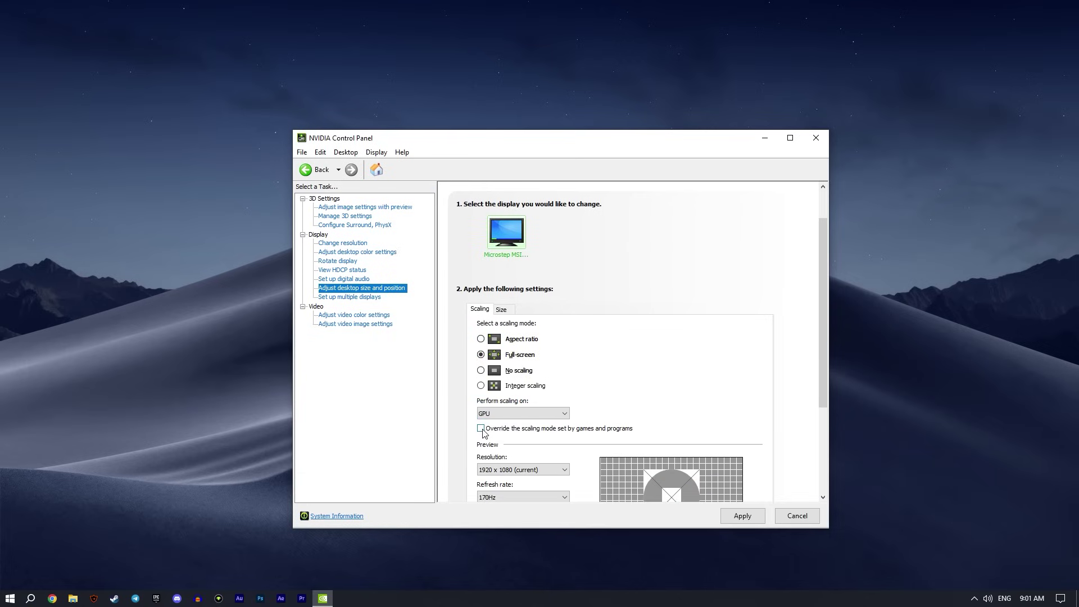
{"action": "scroll", "coordinate": [639, 412], "scroll_direction": "down", "scroll_amount": 2}
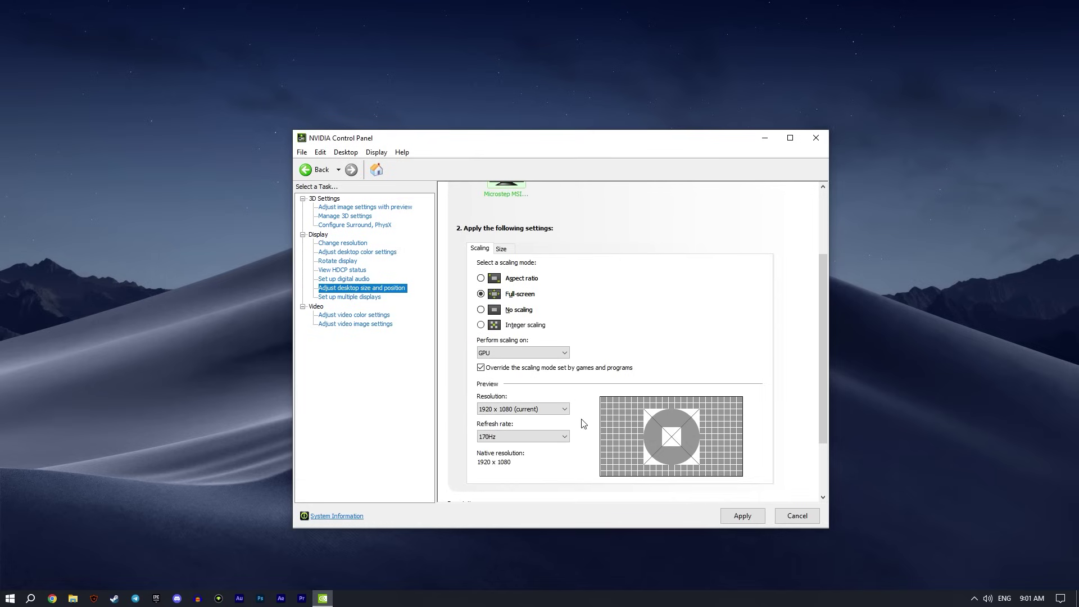
{"action": "left_click", "coordinate": [543, 437]}
{"action": "left_click", "coordinate": [495, 448]}
{"action": "left_click", "coordinate": [742, 516]}
{"action": "left_click", "coordinate": [601, 355]}
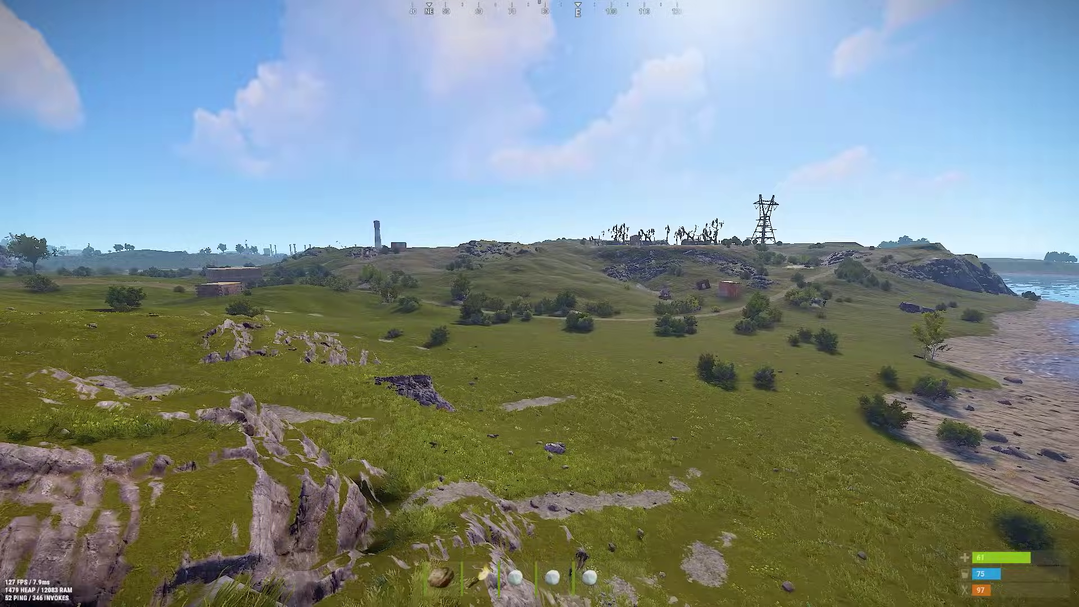
- In the game options, set Field of View to 90
{"action": "key", "text": "Escape"}
{"action": "left_click", "coordinate": [62, 487]}
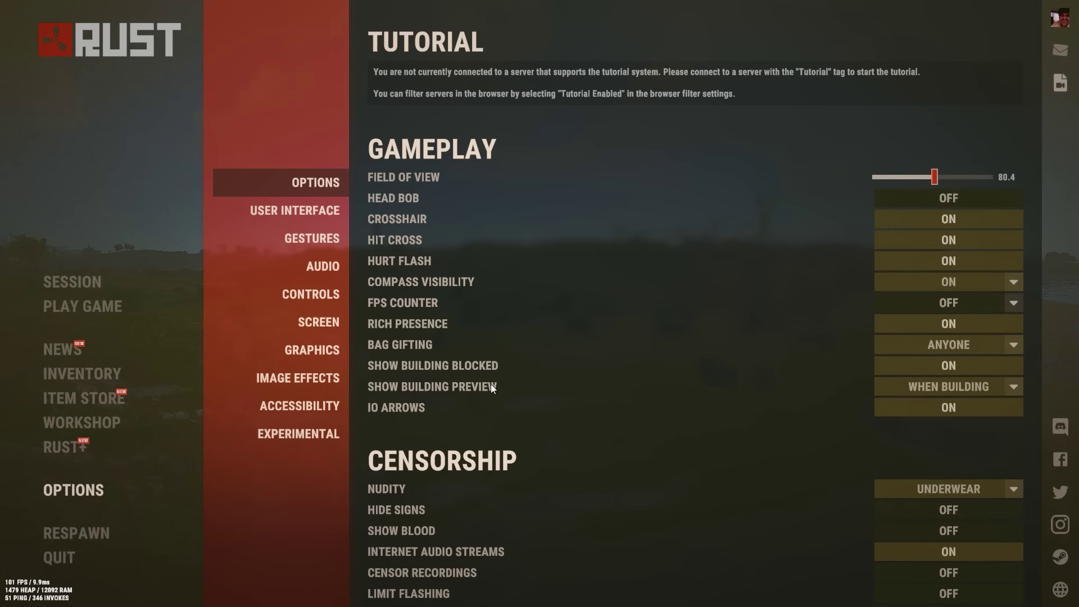
{"action": "left_click_drag", "start_coordinate": [922, 170], "coordinate": [771, 174]}
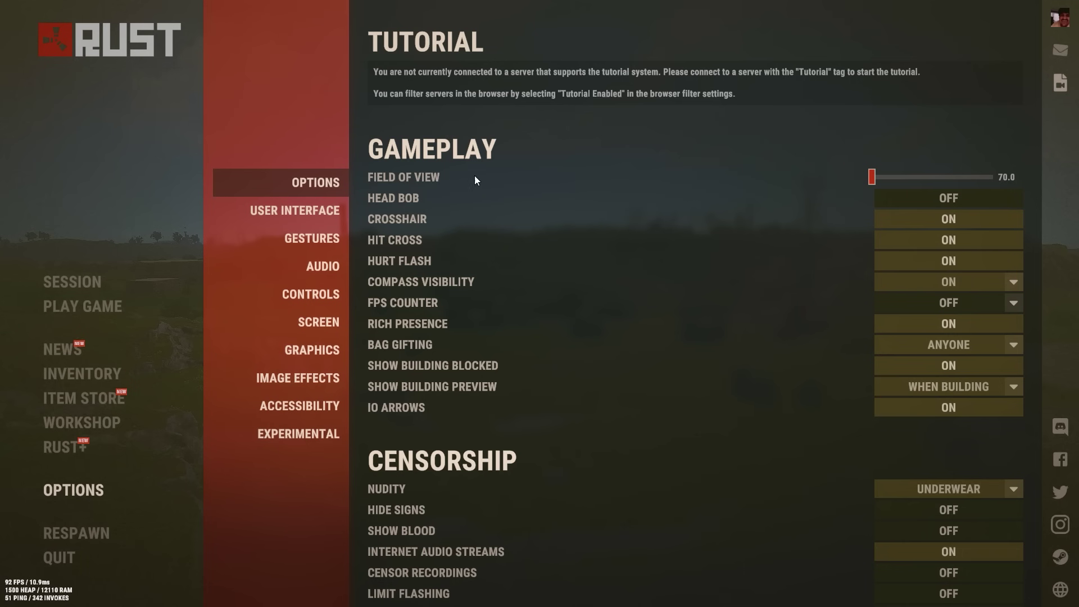
{"action": "left_click_drag", "start_coordinate": [878, 184], "coordinate": [1035, 179]}
{"action": "mouse_move", "coordinate": [393, 198]}
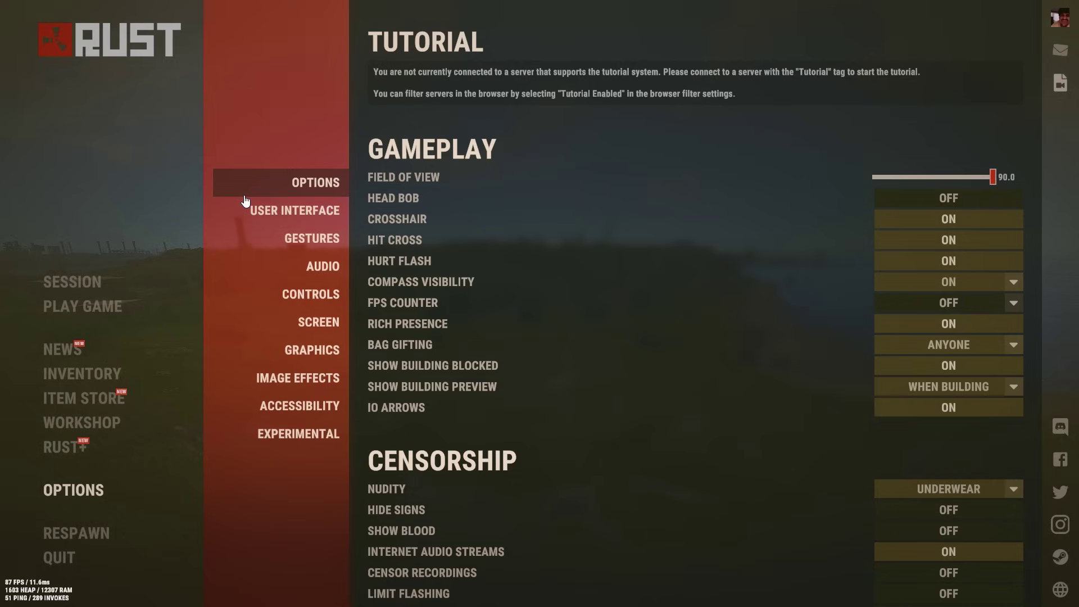
- Set Nudity to Uncensored, Max Gibs to 0, and turn Creation Effects off
{"action": "scroll", "coordinate": [773, 430], "scroll_direction": "down", "scroll_amount": 5}
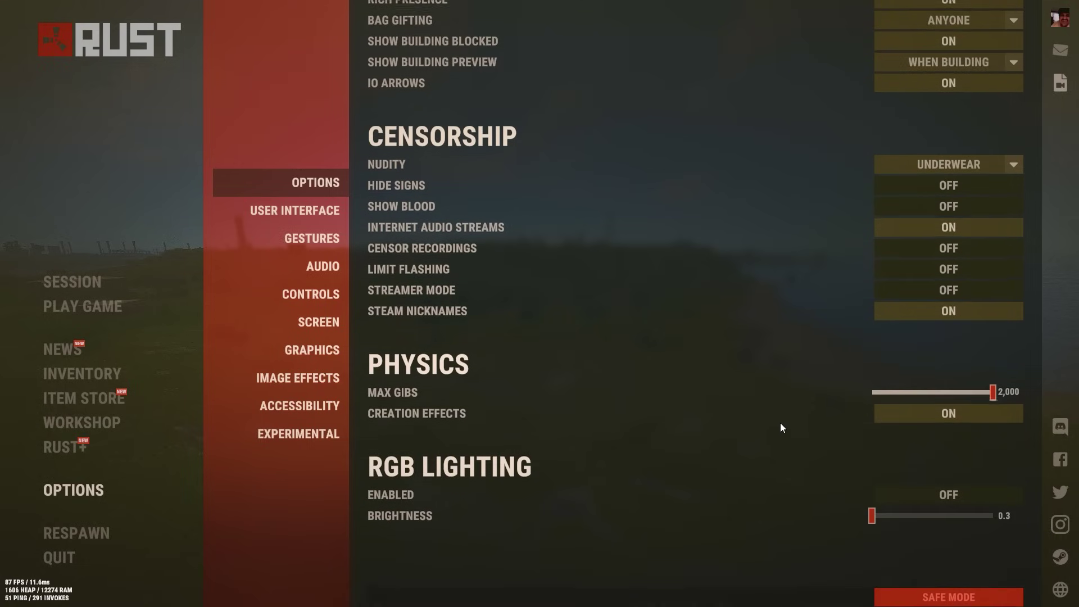
{"action": "left_click", "coordinate": [936, 170]}
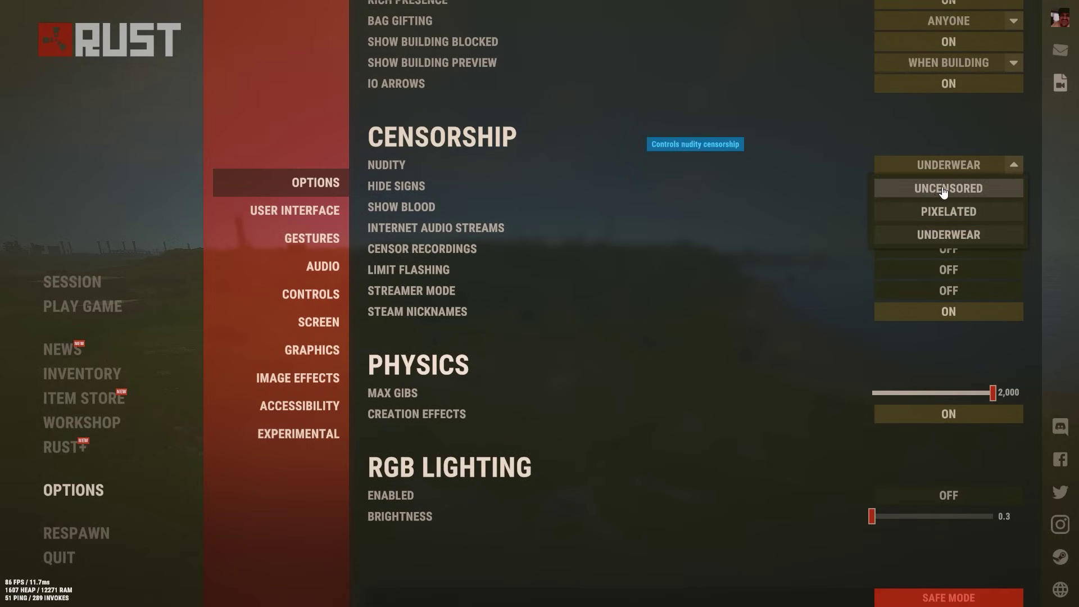
{"action": "left_click", "coordinate": [939, 188]}
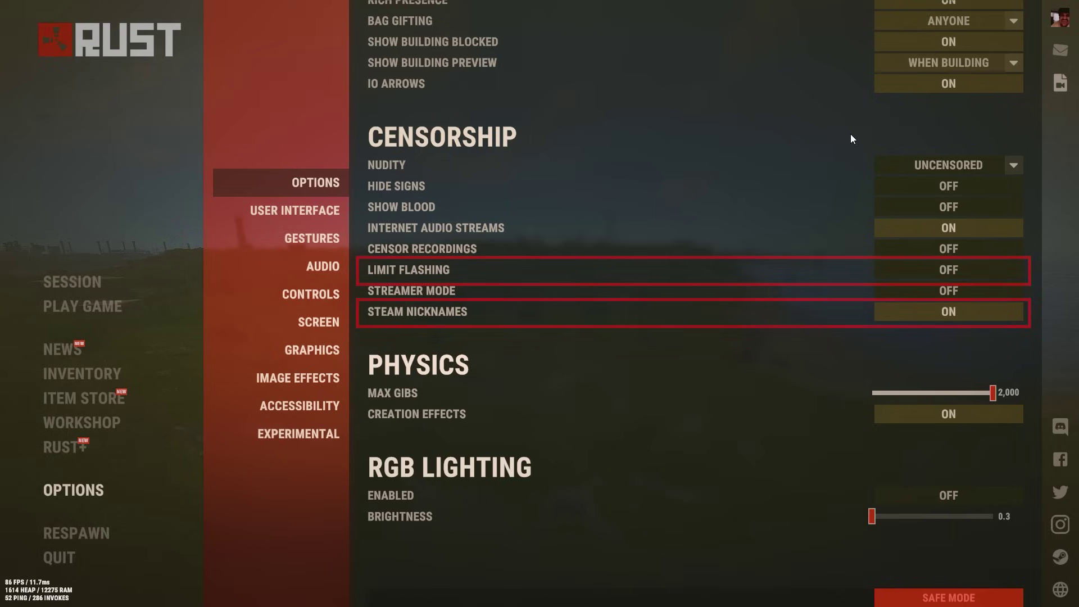
{"action": "left_click_drag", "start_coordinate": [992, 393], "coordinate": [827, 398]}
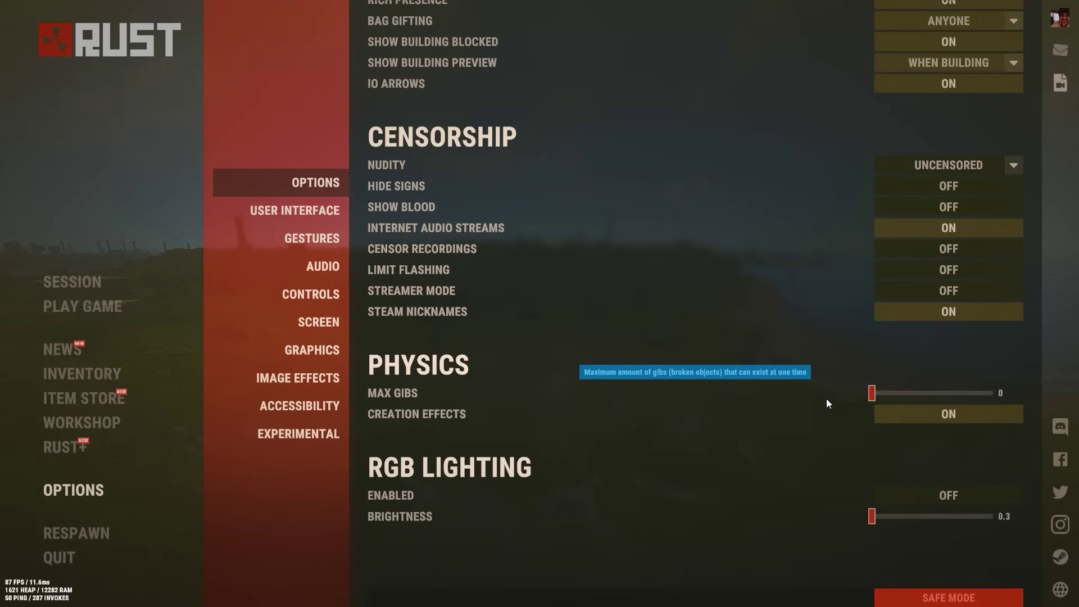
{"action": "left_click", "coordinate": [933, 418]}
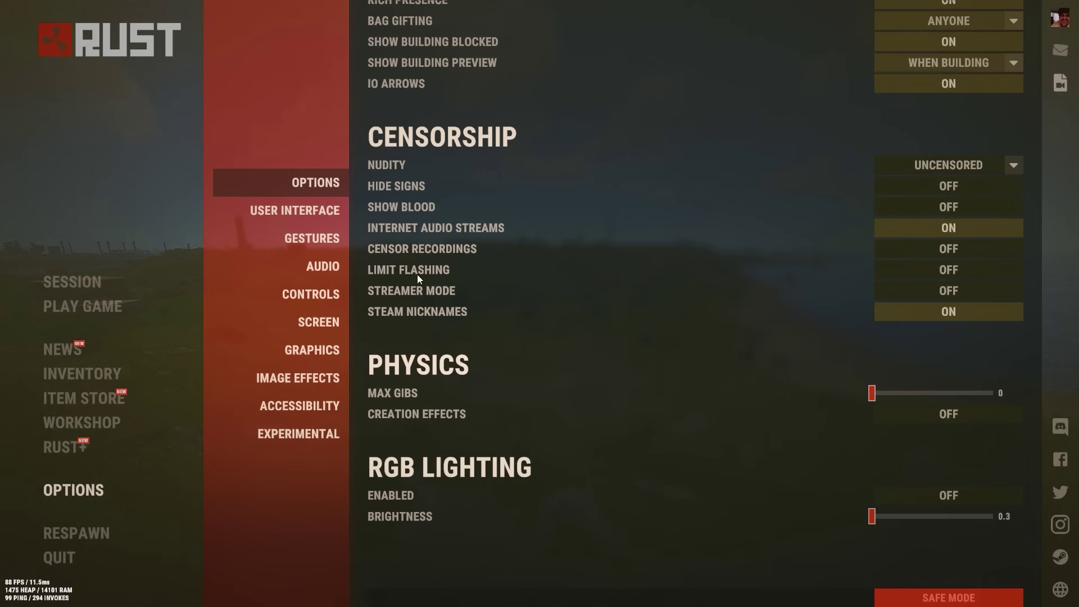
{"action": "left_click", "coordinate": [309, 212]}
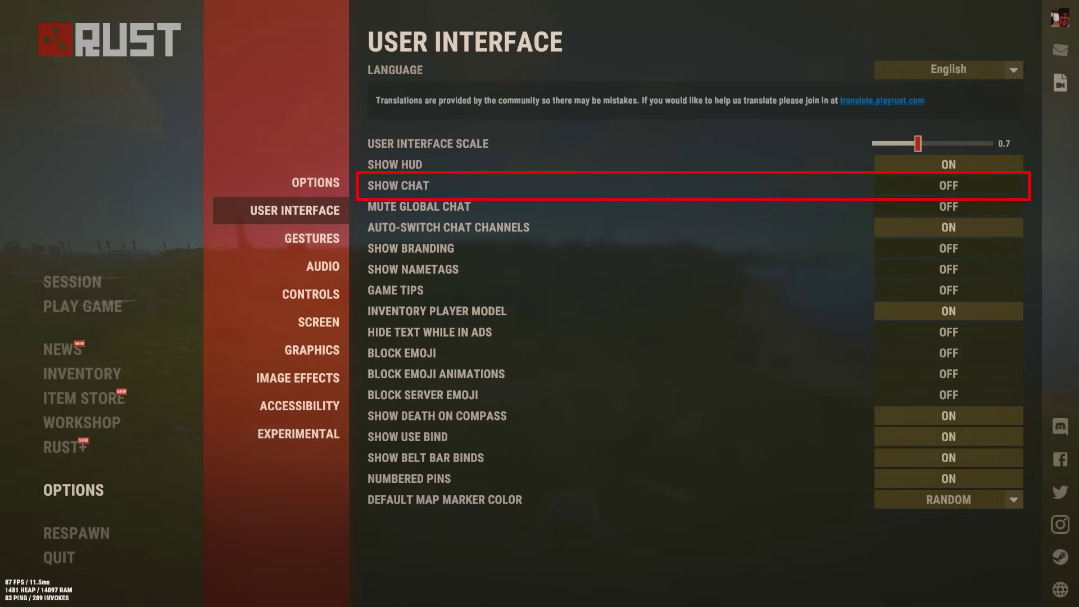
- Lower game sounds volume to 0.8 and keep speaker mode at 7.1 Surround
{"action": "left_click", "coordinate": [343, 271]}
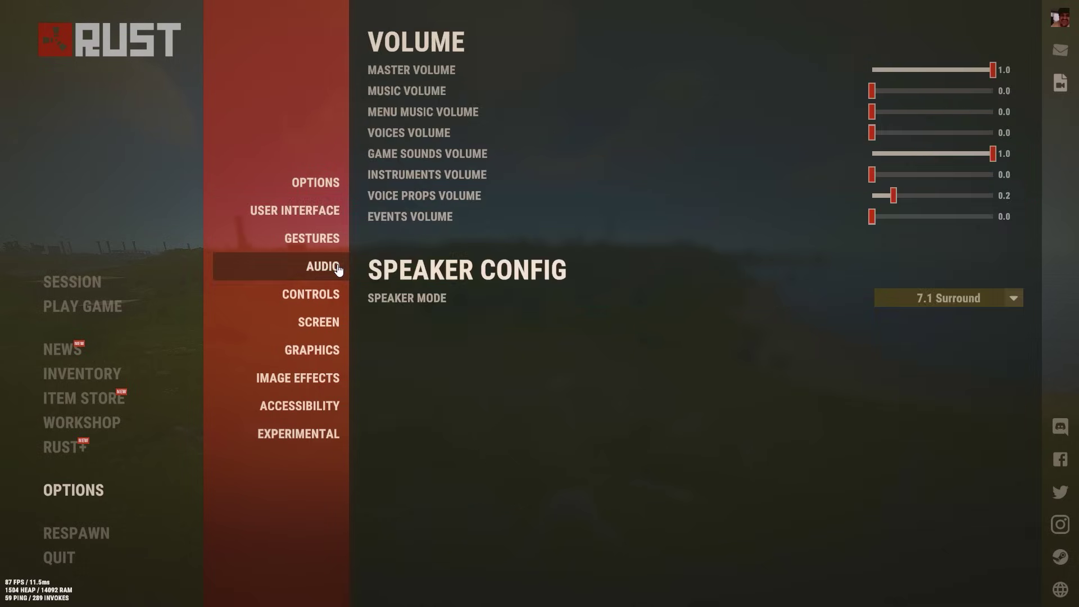
{"action": "left_click", "coordinate": [881, 93]}
{"action": "left_click_drag", "start_coordinate": [991, 154], "coordinate": [962, 159]}
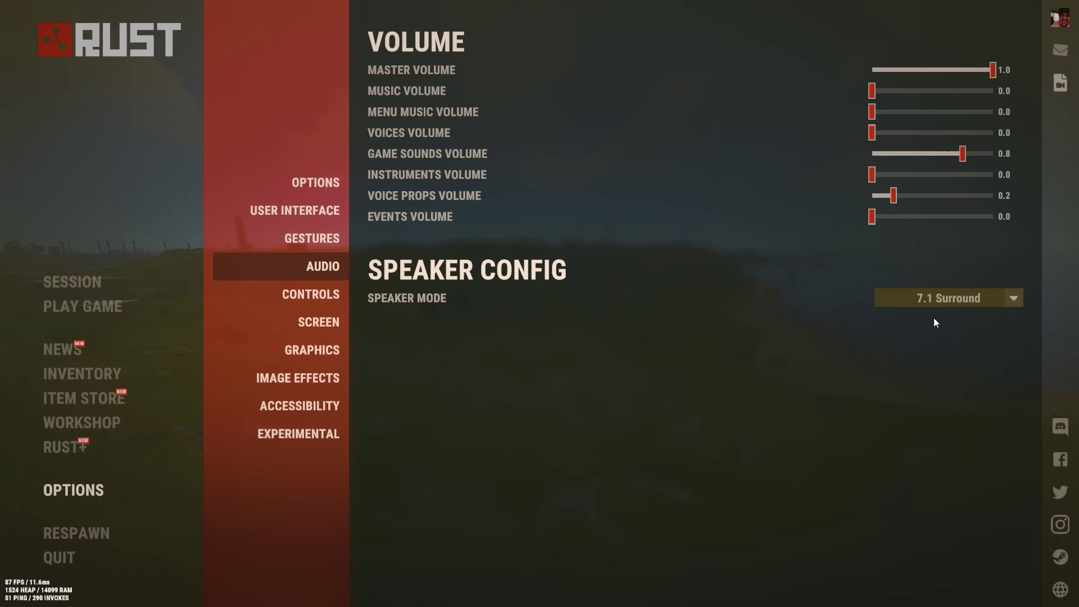
{"action": "left_click", "coordinate": [962, 300]}
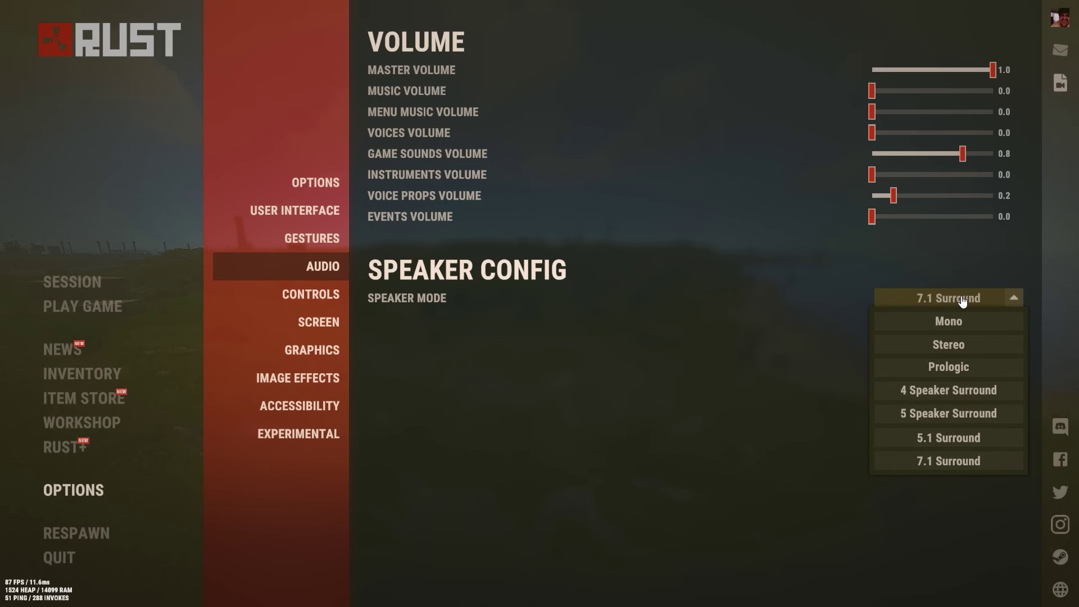
{"action": "left_click", "coordinate": [955, 463]}
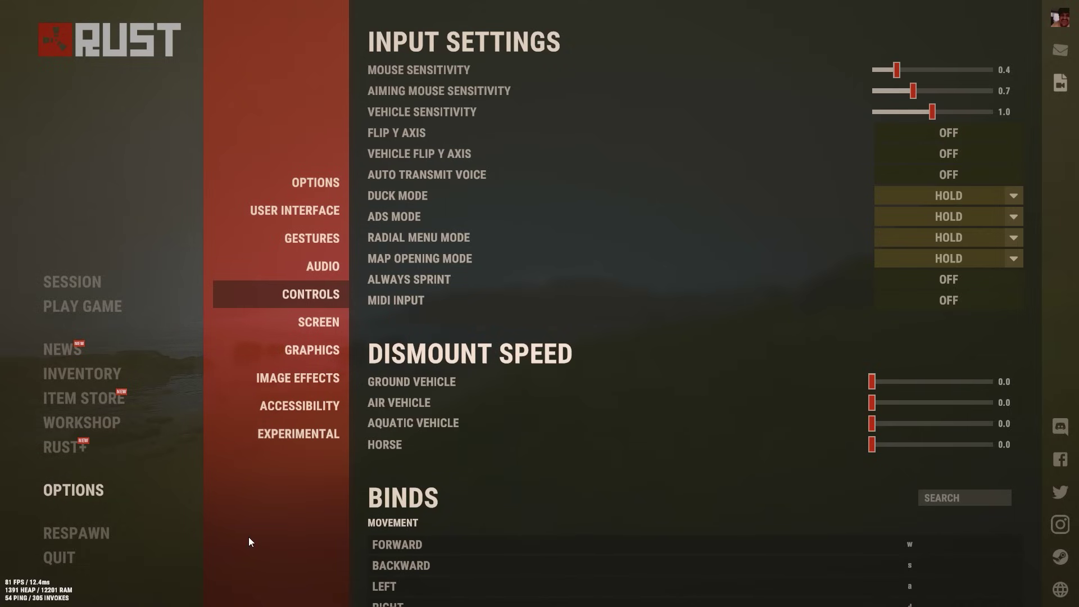
- Keep the Screen display mode at Fullscreen and apply the screen changes
{"action": "left_click", "coordinate": [318, 322]}
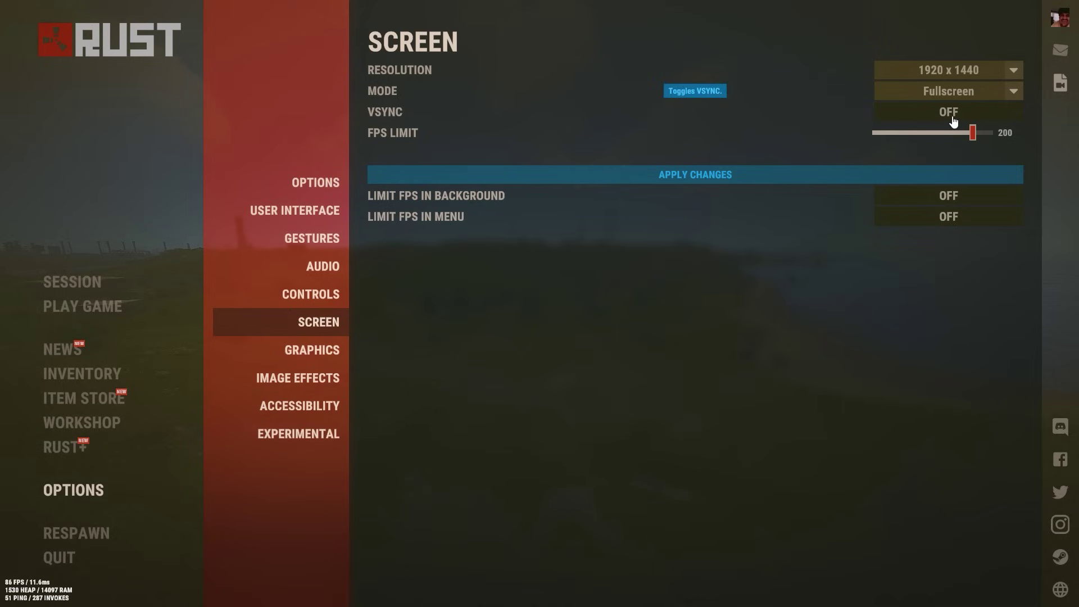
{"action": "left_click", "coordinate": [1013, 92]}
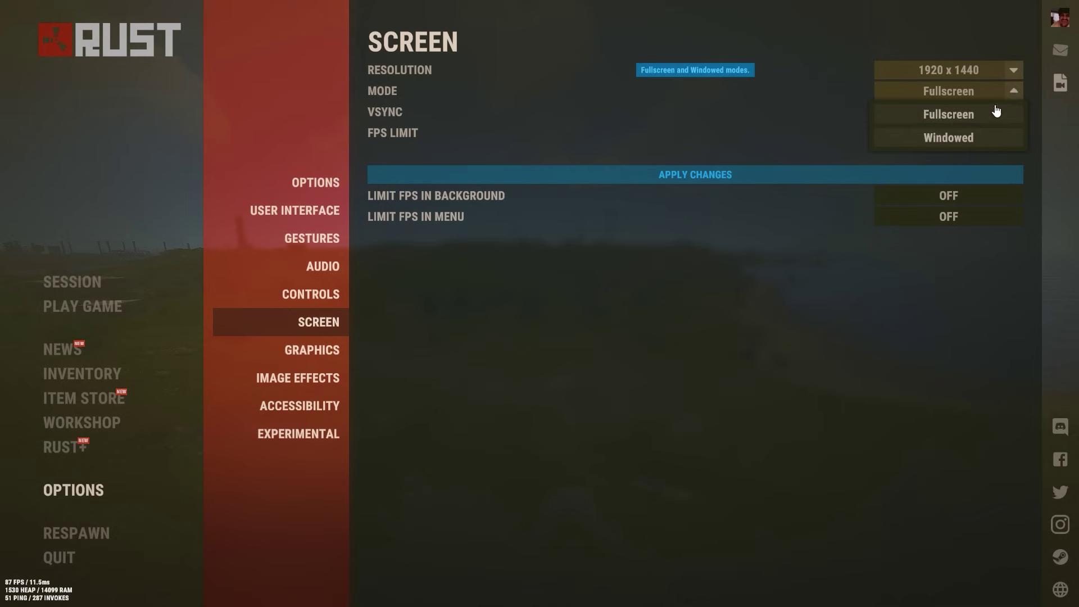
{"action": "left_click", "coordinate": [972, 115]}
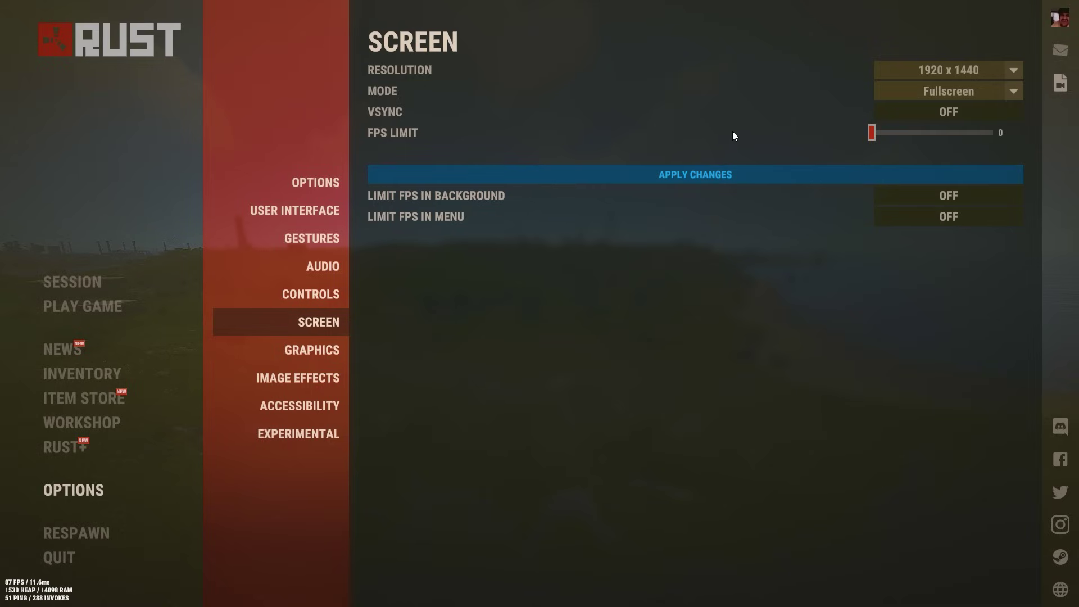
{"action": "left_click", "coordinate": [713, 176]}
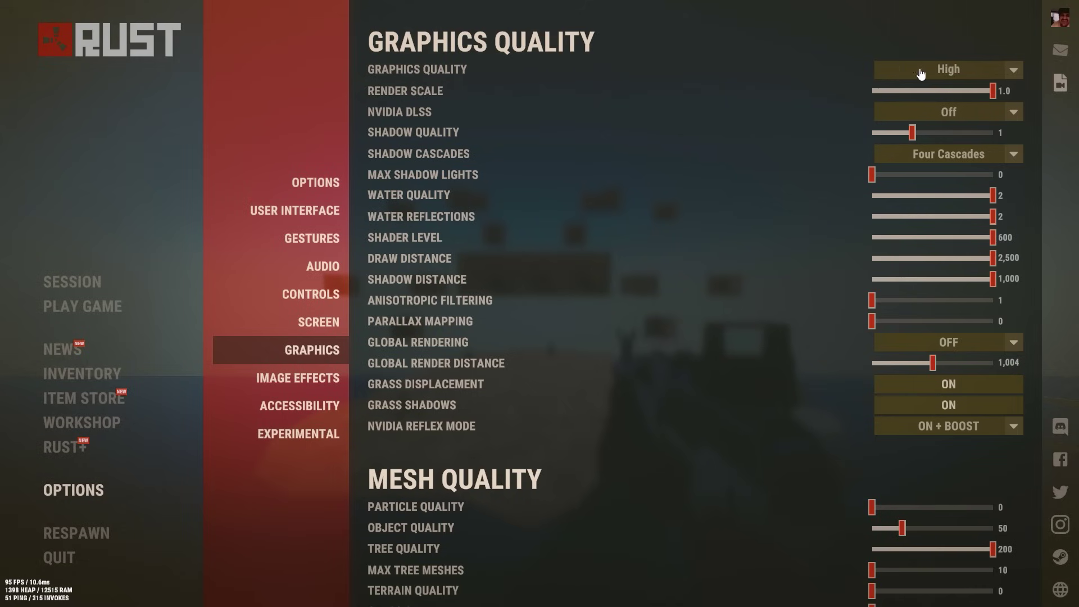
- Set the Graphics Quality preset to Ultra
{"action": "left_click", "coordinate": [921, 72]}
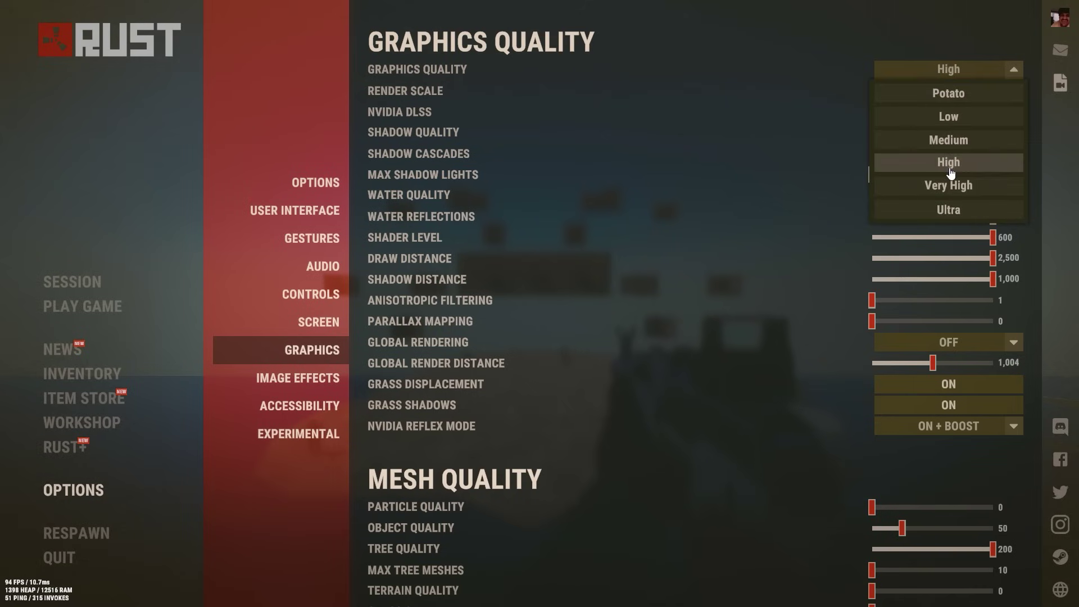
{"action": "left_click", "coordinate": [949, 168]}
{"action": "left_click", "coordinate": [954, 72]}
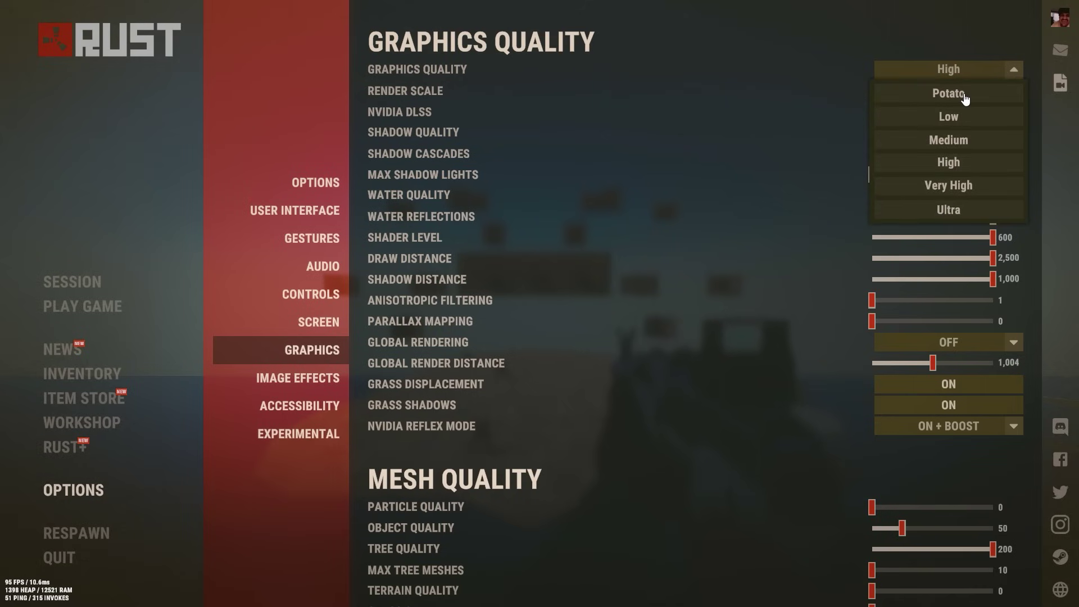
{"action": "left_click", "coordinate": [948, 209]}
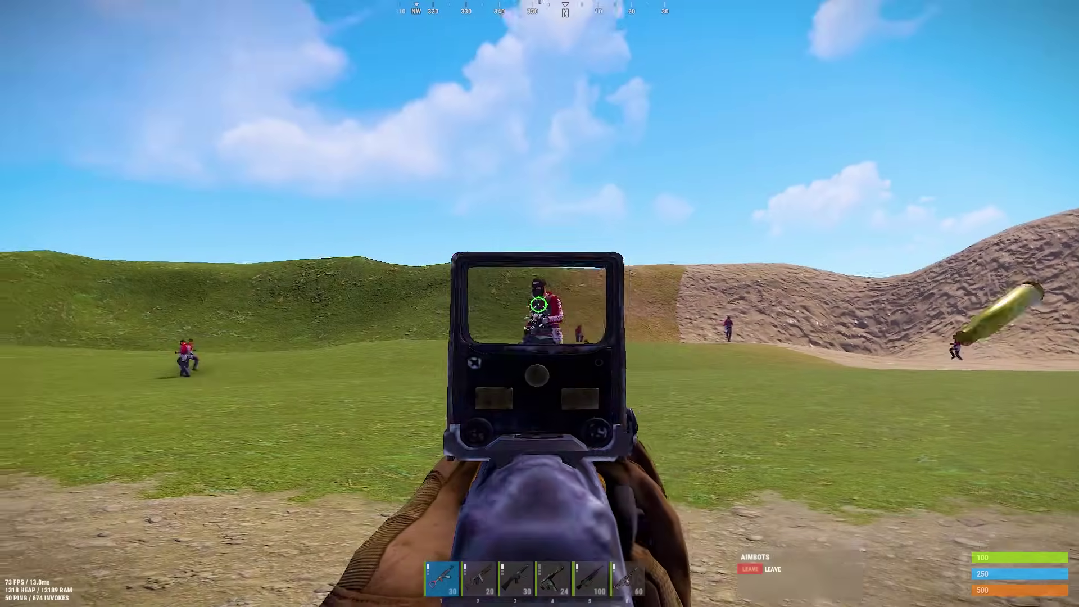
- Aim down sights and shoot at the bots in the field
{"action": "right_click", "coordinate": [539, 303]}
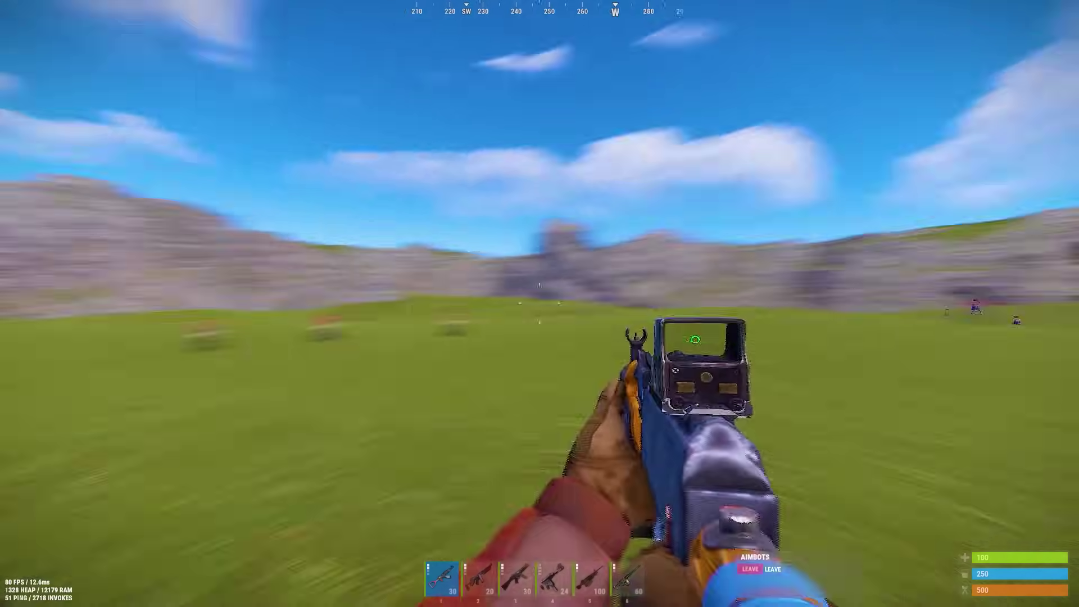
{"action": "right_click", "coordinate": [540, 303]}
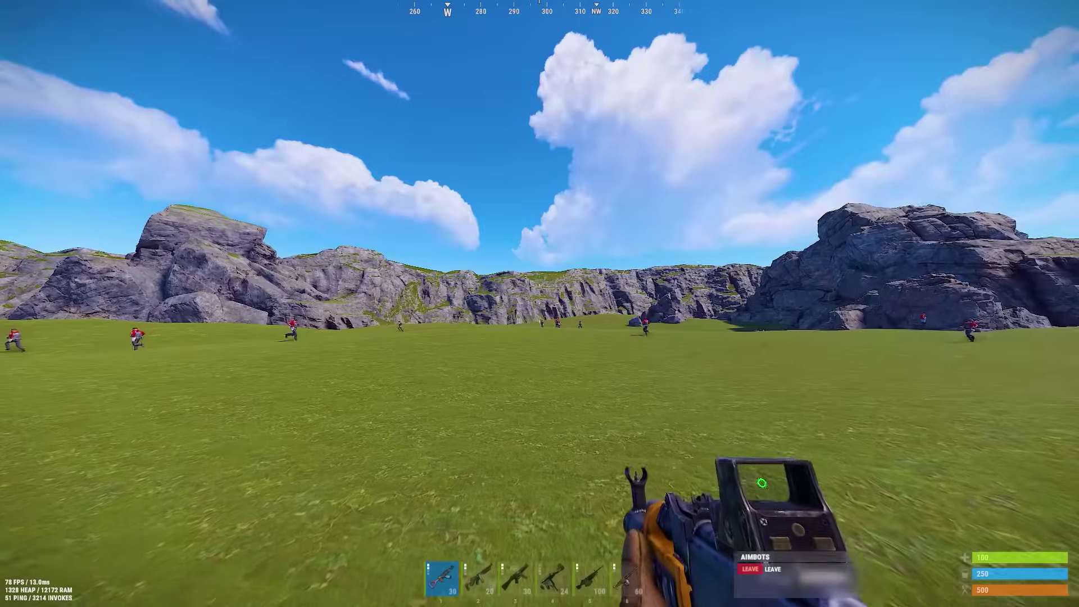
{"action": "right_click", "coordinate": [539, 304]}
{"action": "left_click", "coordinate": [539, 303]}
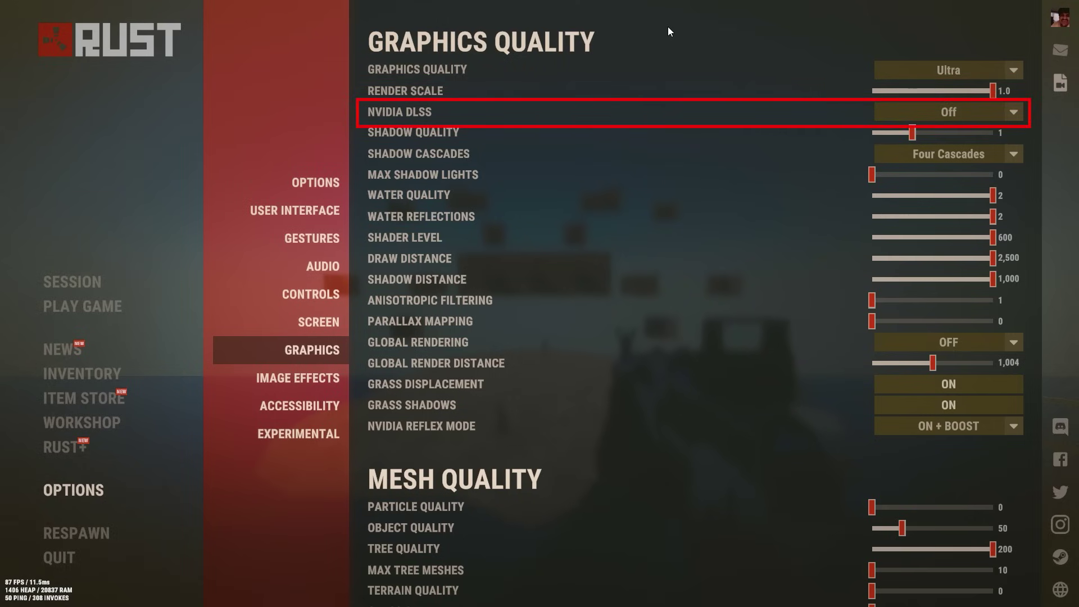
- Set Shadow Quality to 2, Shadow Cascades to None, and water quality and reflections to 0
{"action": "left_click", "coordinate": [951, 132]}
{"action": "left_click", "coordinate": [939, 159]}
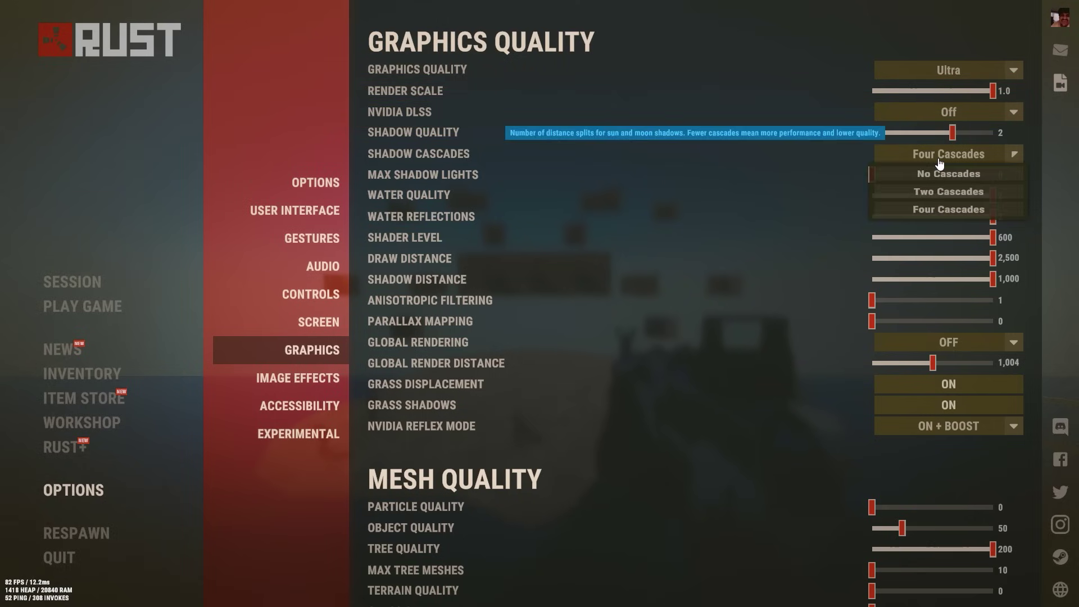
{"action": "left_click", "coordinate": [913, 175]}
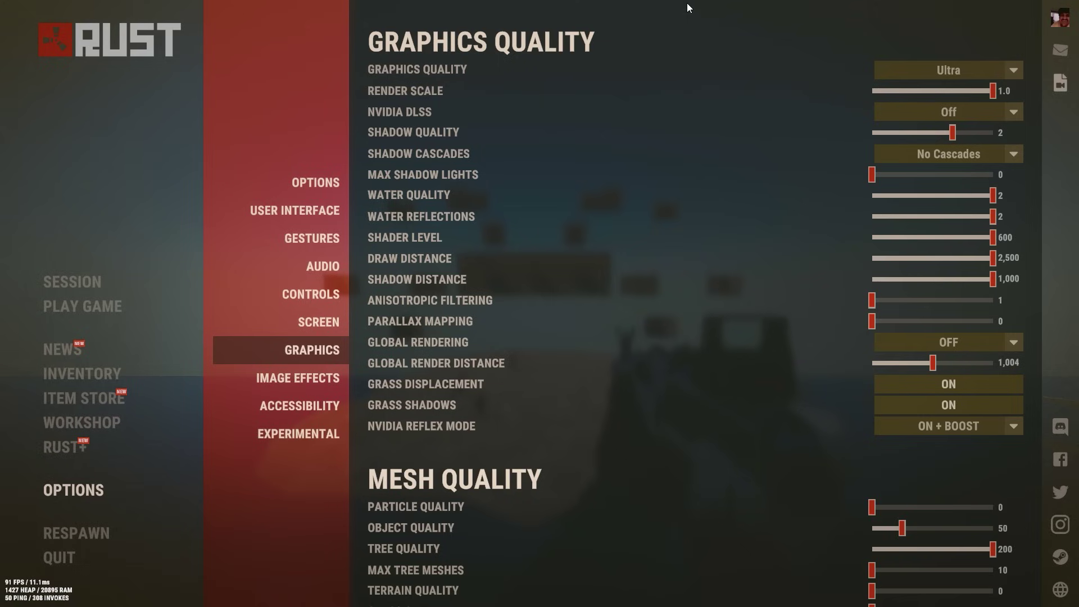
{"action": "left_click_drag", "start_coordinate": [989, 197], "coordinate": [849, 216]}
{"action": "left_click", "coordinate": [949, 223]}
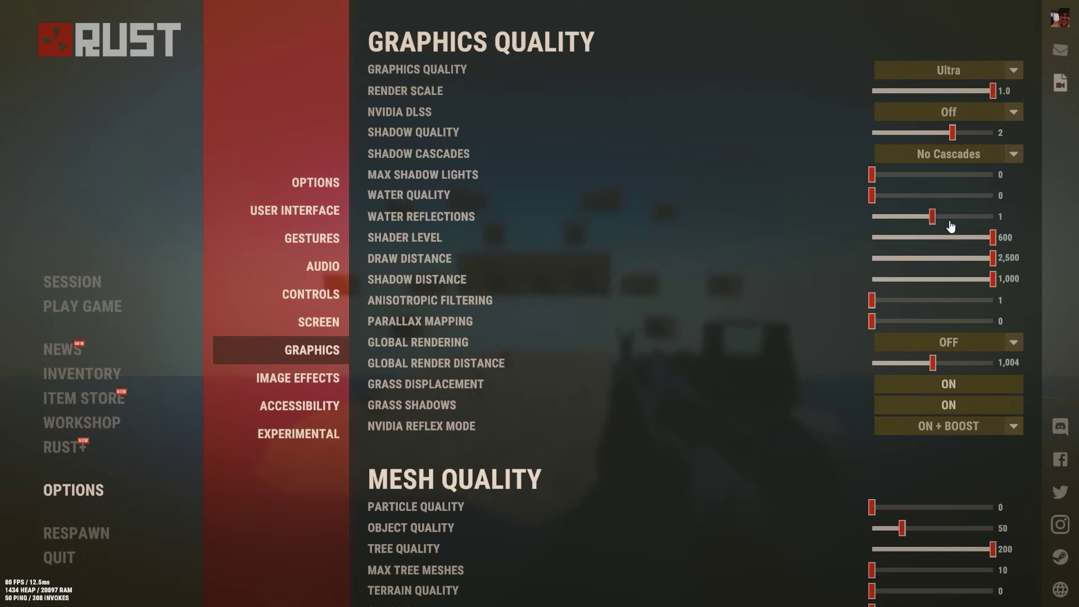
{"action": "left_click_drag", "start_coordinate": [949, 224], "coordinate": [696, 235]}
- Lower Shader Level to ~300 and Draw Distance to ~1500, set Anisotropic to 16, turn off Grass Shadows
{"action": "left_click_drag", "start_coordinate": [951, 241], "coordinate": [919, 247]}
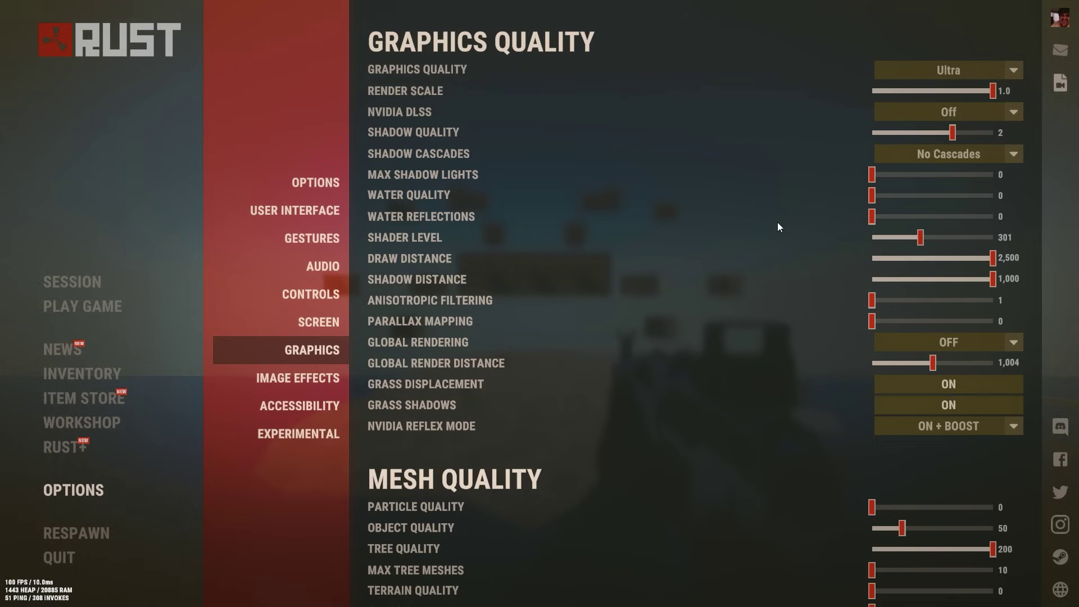
{"action": "mouse_move", "coordinate": [992, 260]}
{"action": "left_mouse_down"}
{"action": "mouse_move", "coordinate": [934, 264]}
{"action": "mouse_move", "coordinate": [910, 279]}
{"action": "mouse_move", "coordinate": [713, 275]}
{"action": "left_mouse_up"}
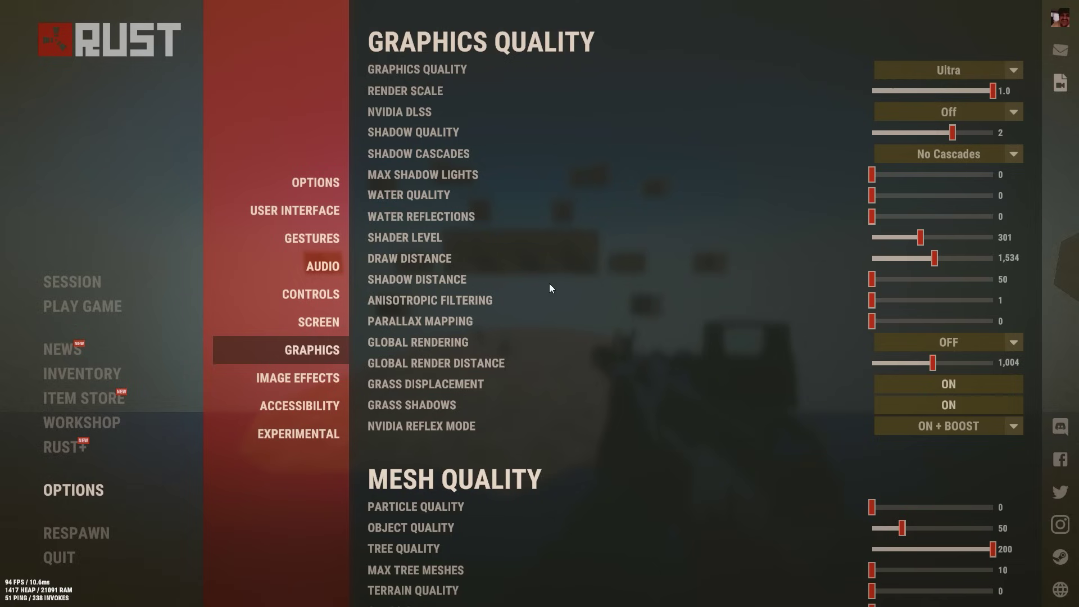
{"action": "left_click_drag", "start_coordinate": [872, 300], "coordinate": [993, 306]}
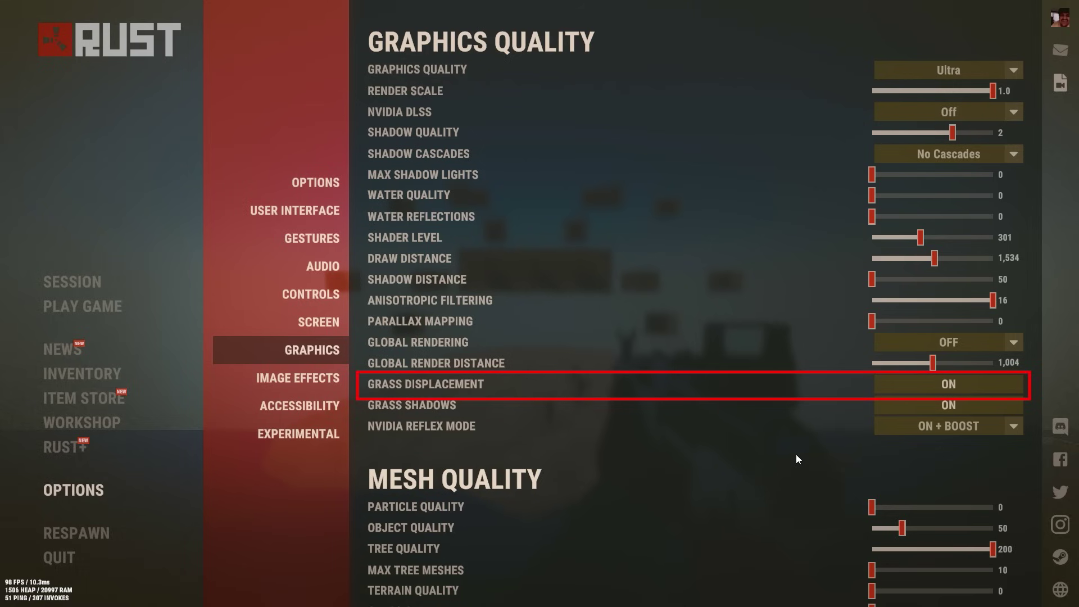
{"action": "left_click", "coordinate": [960, 410]}
{"action": "scroll", "coordinate": [739, 416], "scroll_direction": "down", "scroll_amount": 1}
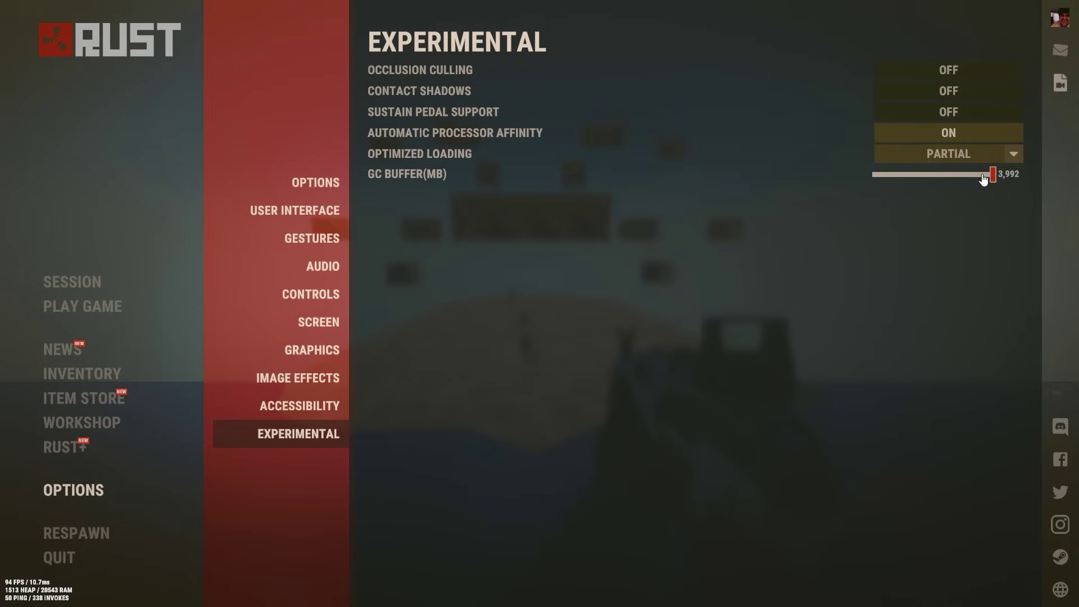
- Run gc.buffer 4096 in the F1 console, then walk forward into the rig corridor
{"action": "key", "text": "F1"}
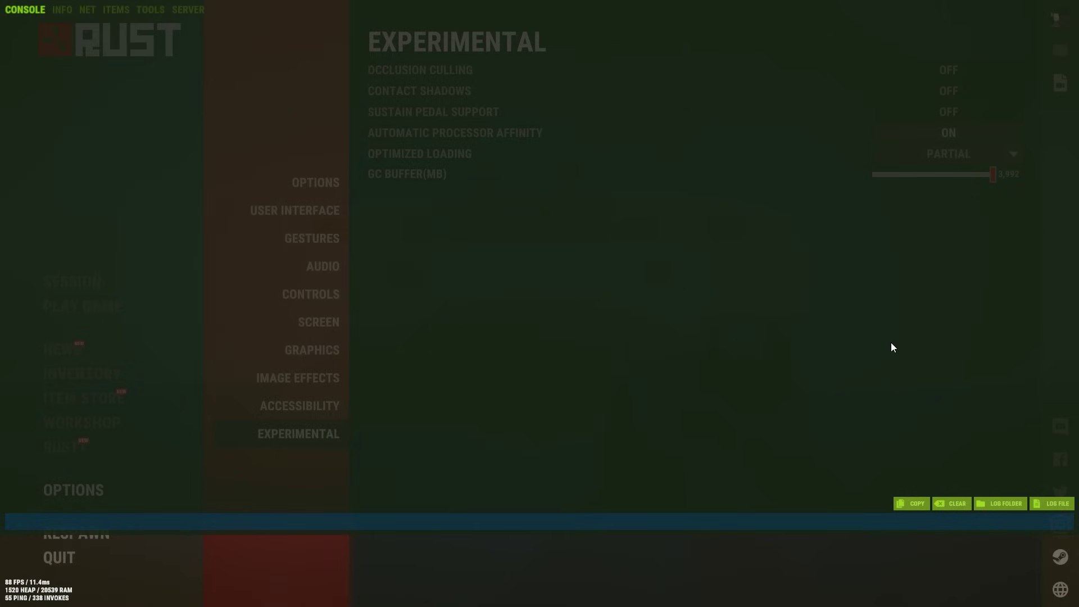
{"action": "type", "text": "gc.b"}
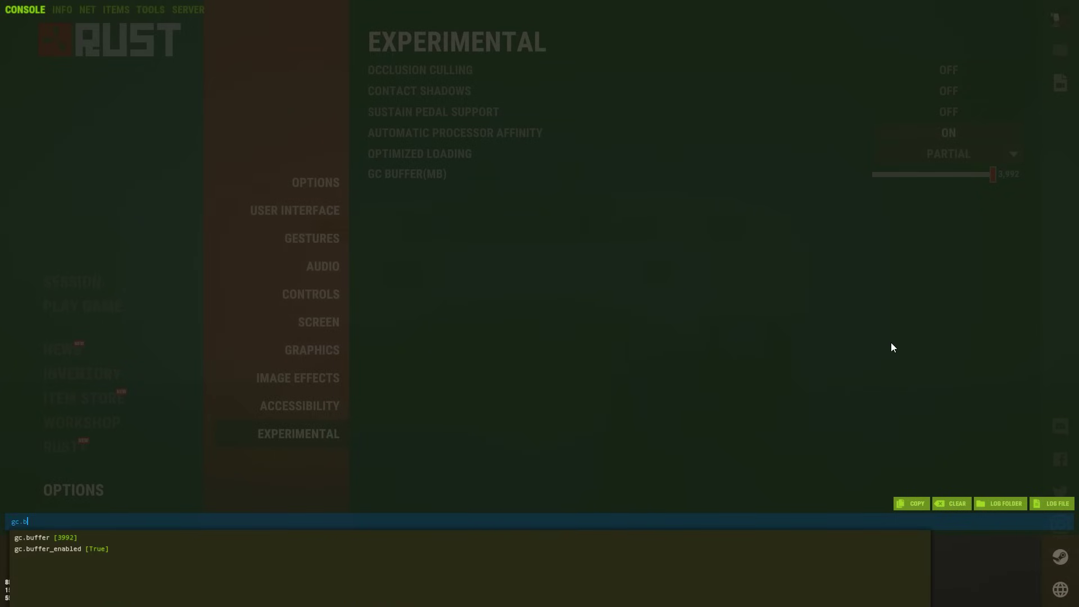
{"action": "type", "text": "uffer 4096"}
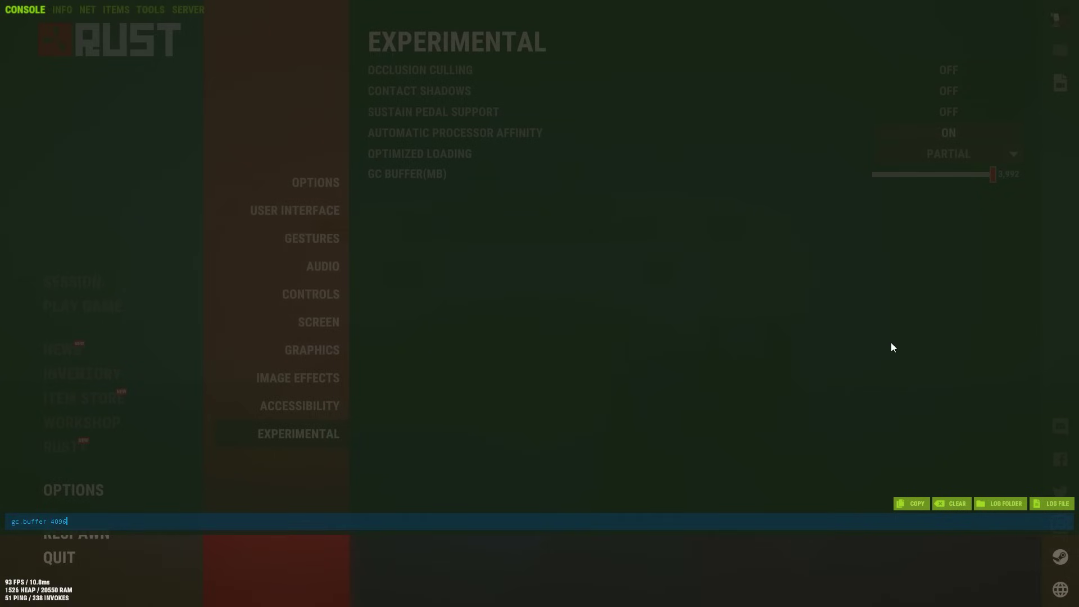
{"action": "key", "text": "Return"}
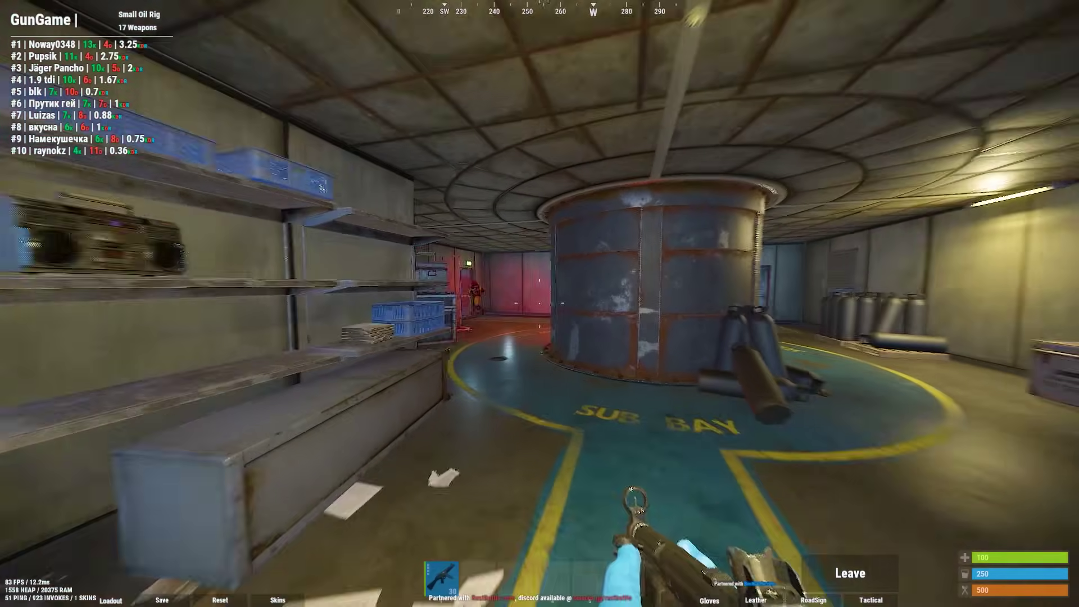
{"action": "key", "text": "w"}
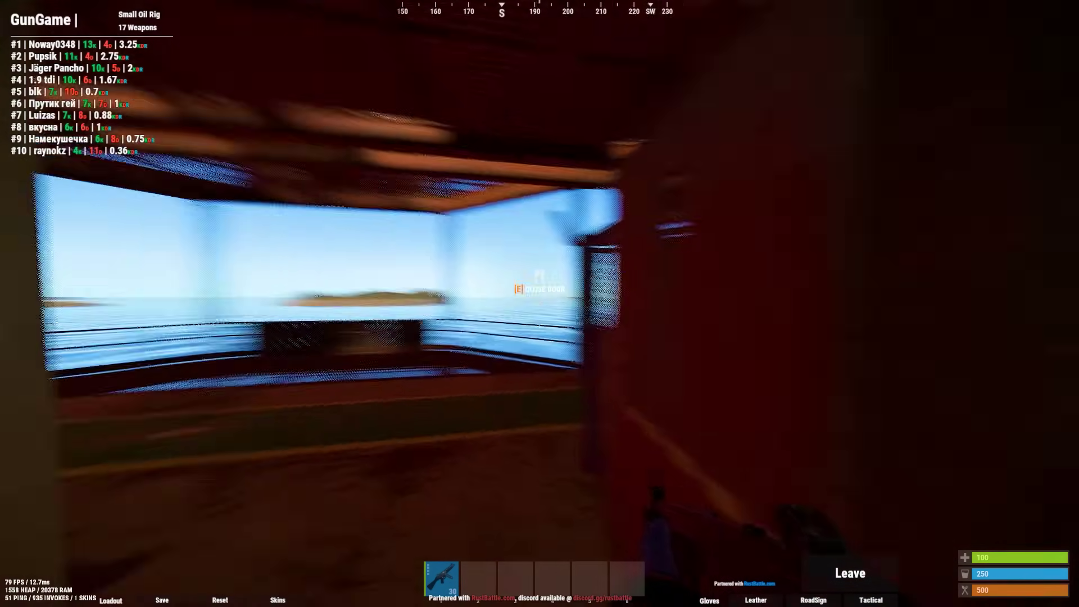
{"action": "key", "text": "w"}
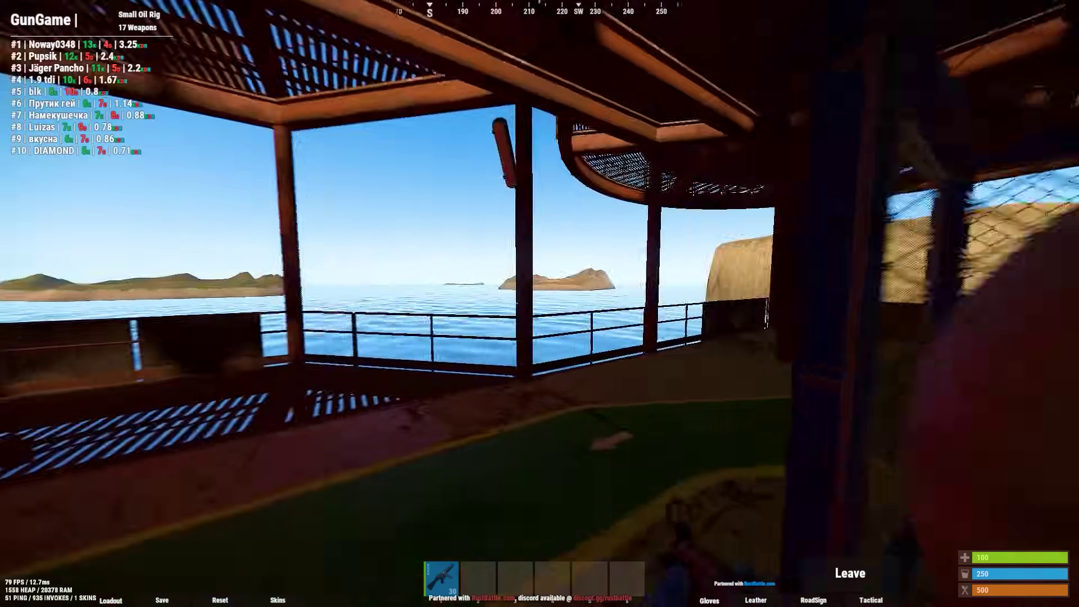
{"action": "key", "text": "w"}
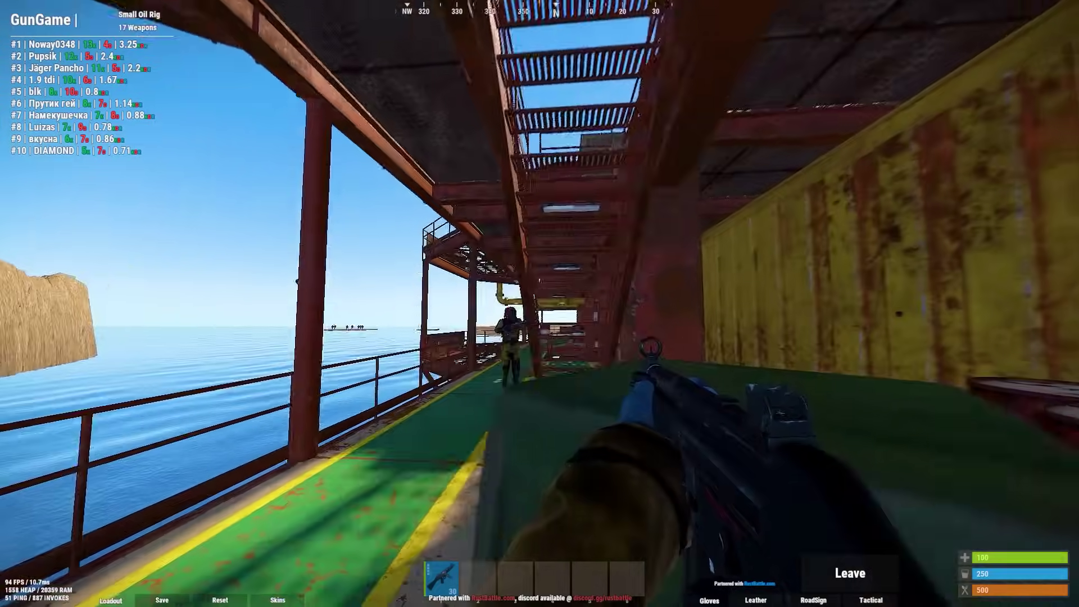
{"action": "left_click", "coordinate": [539, 303]}
{"action": "right_click", "coordinate": [540, 303]}
{"action": "key", "text": "w"}
{"action": "left_click", "coordinate": [539, 303]}
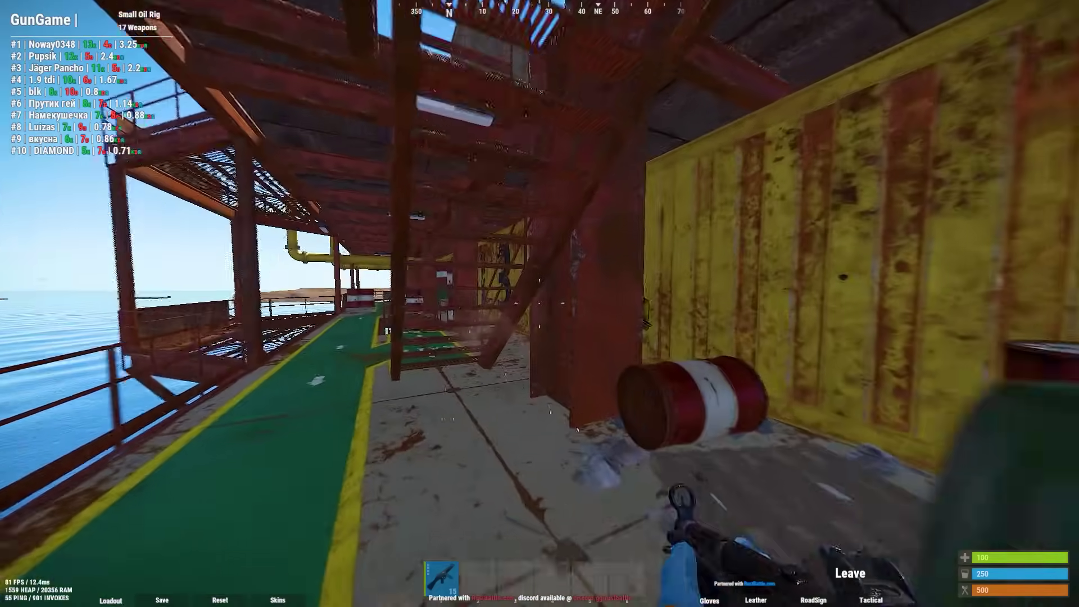
{"action": "key", "text": "w"}
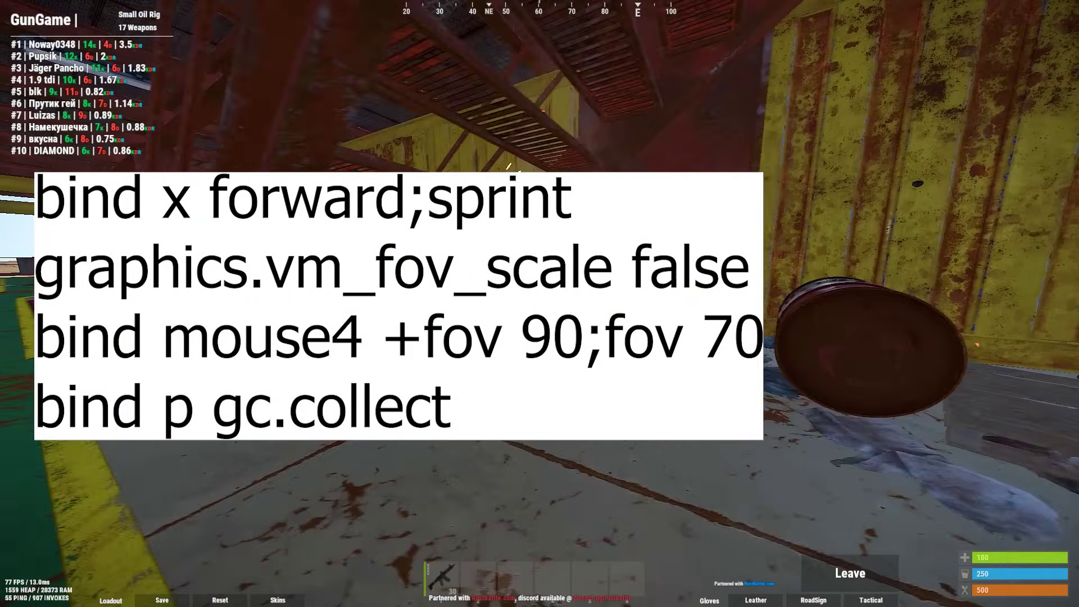
{"action": "key", "text": "w"}
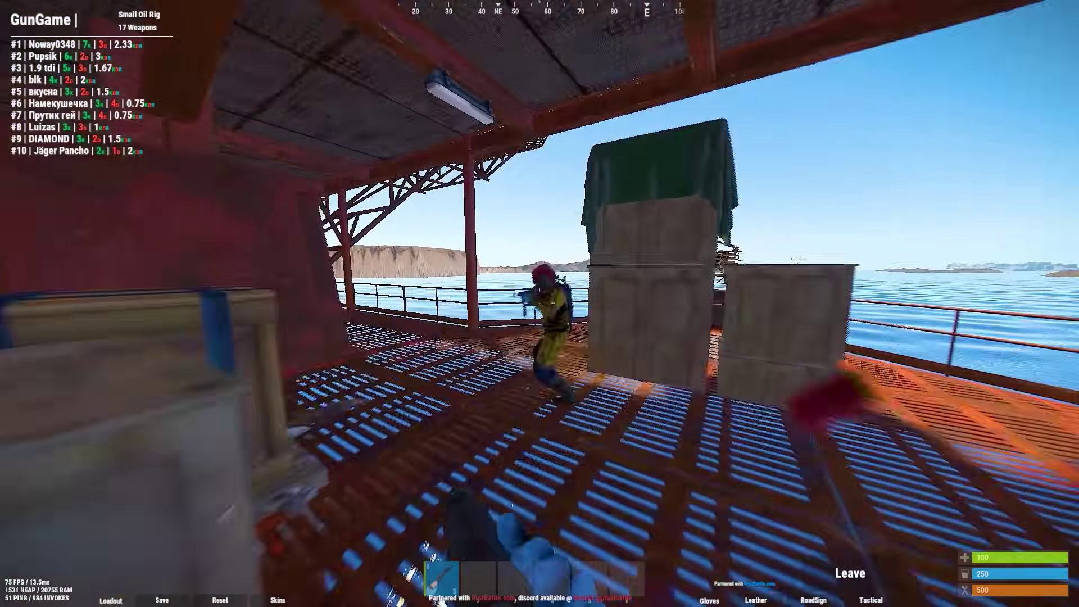
{"action": "key", "text": "w"}
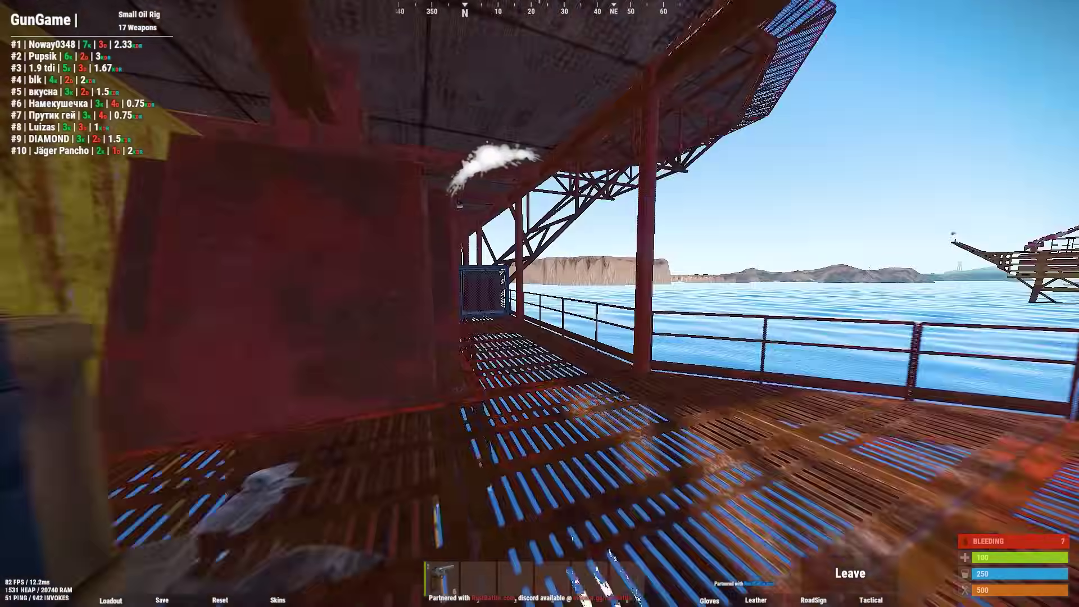